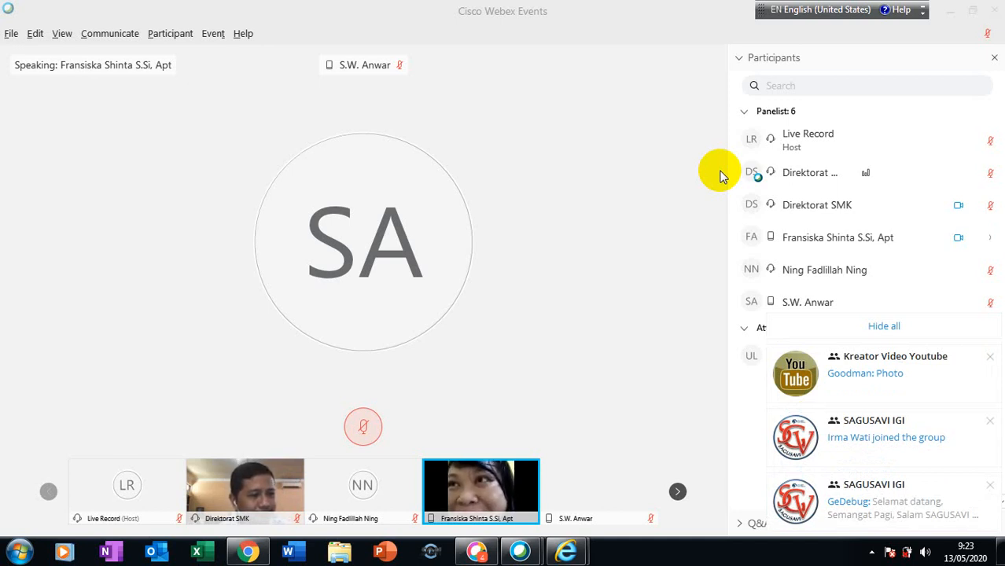
click(756, 163)
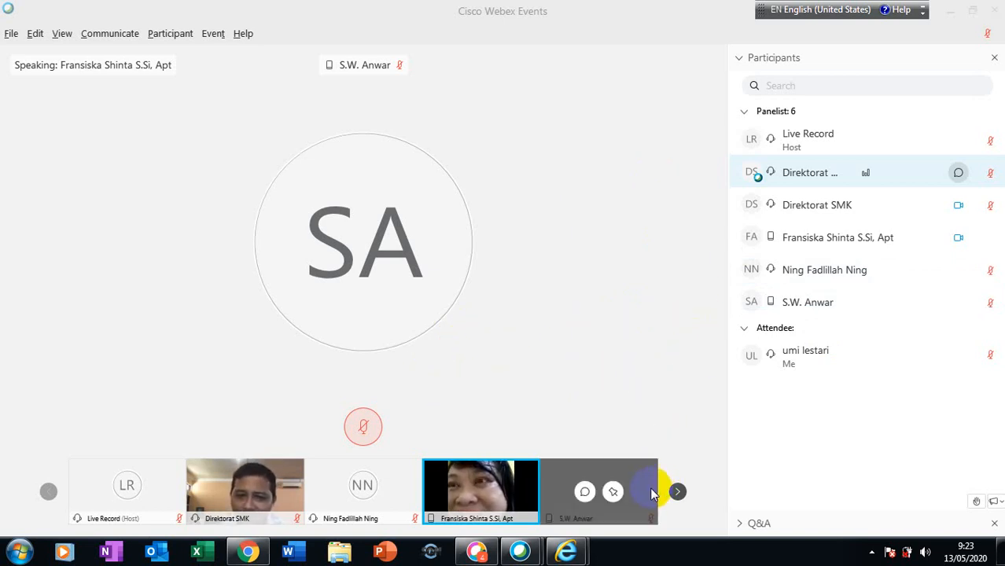
click(871, 552)
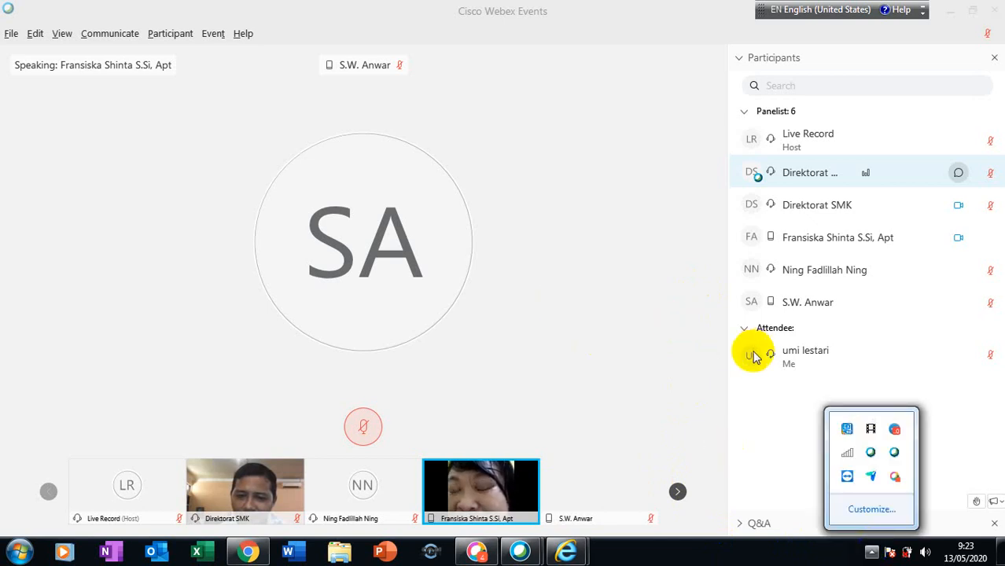
click(666, 331)
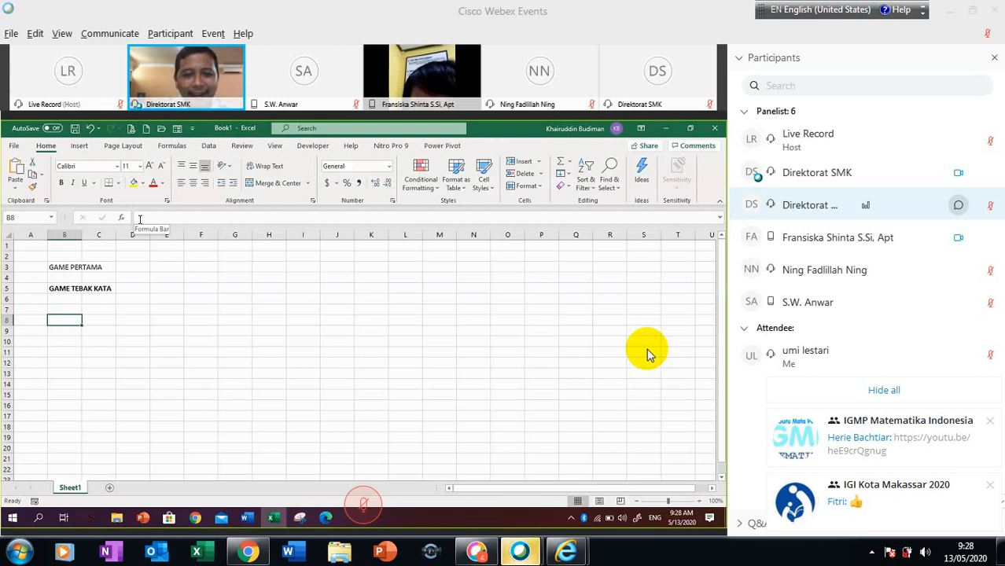
Step: Enter the label KATA ACAK in cell B8, below the GAME TEBAK KATA heading
text(ka)
key(BackSpace)
key(BackSpace)
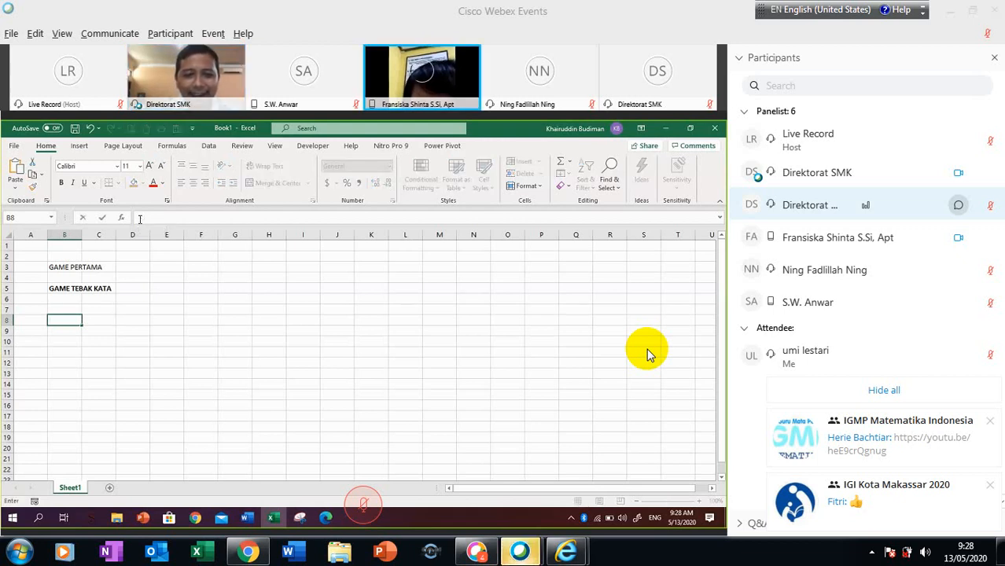
text(KATA ACA)
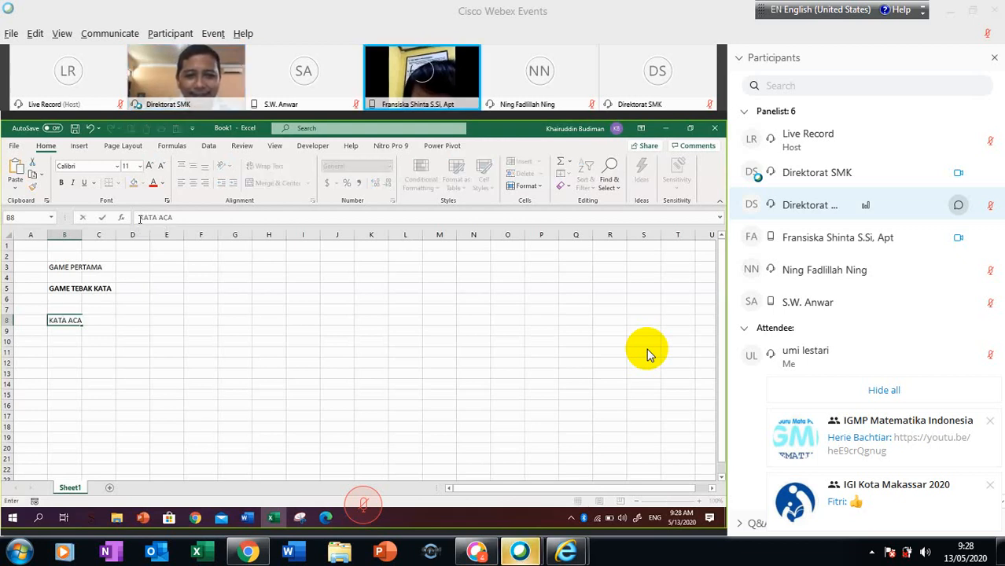
text(K)
key(Return)
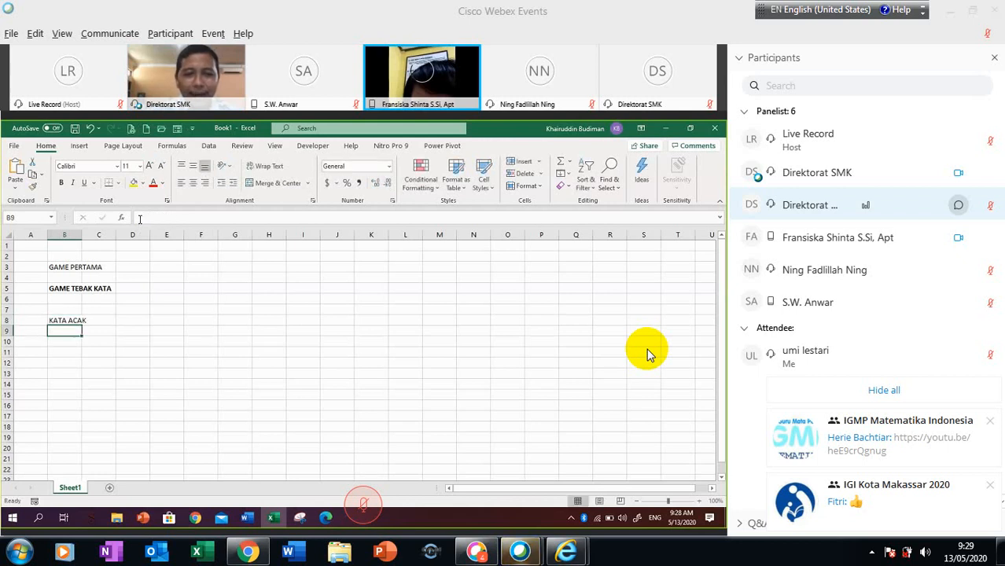
Step: Enter the label JAWABAN ANDA in cell B9 and CHECK JAWABAN in cell B10
text(JA)
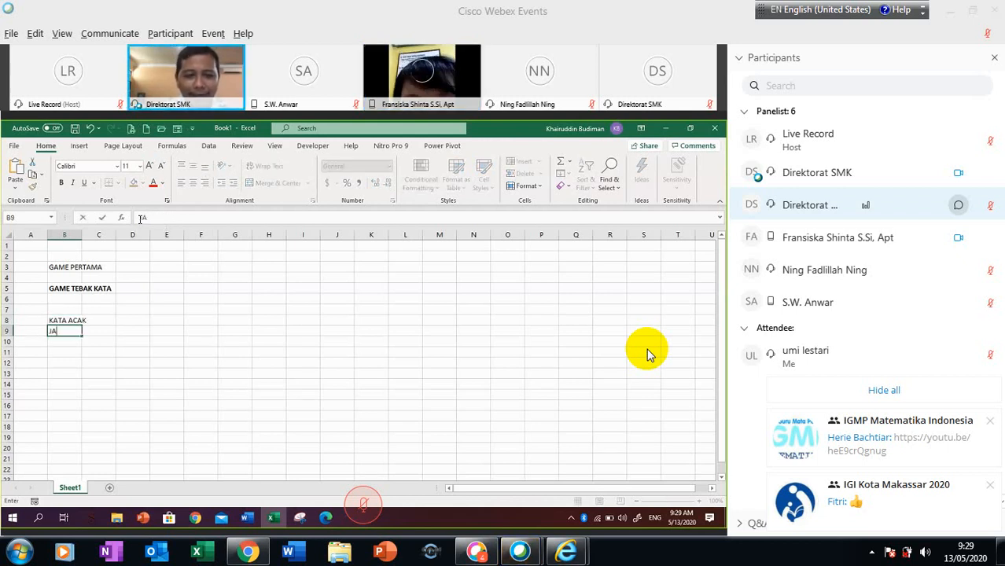
text(WABAN A)
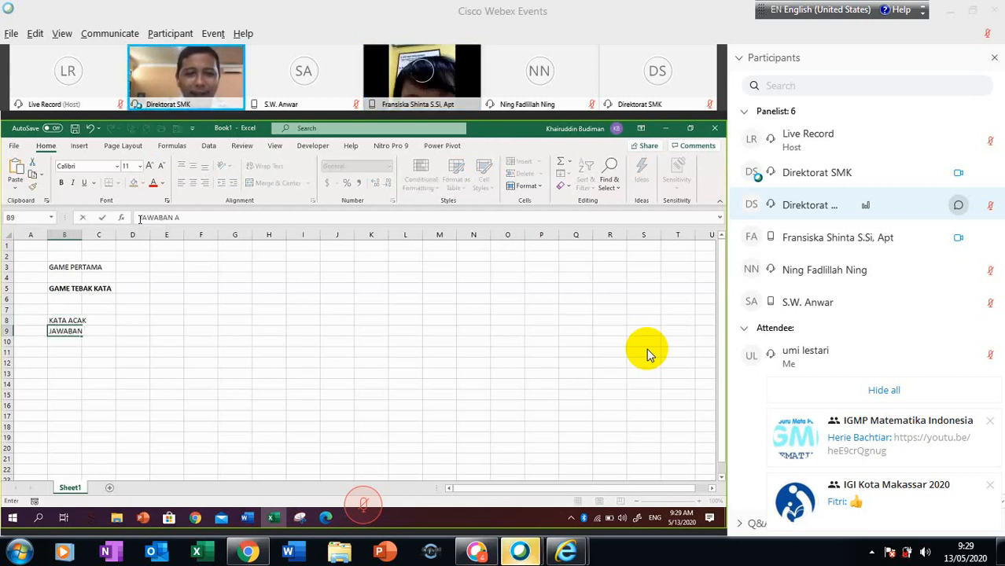
text(NDA)
key(Return)
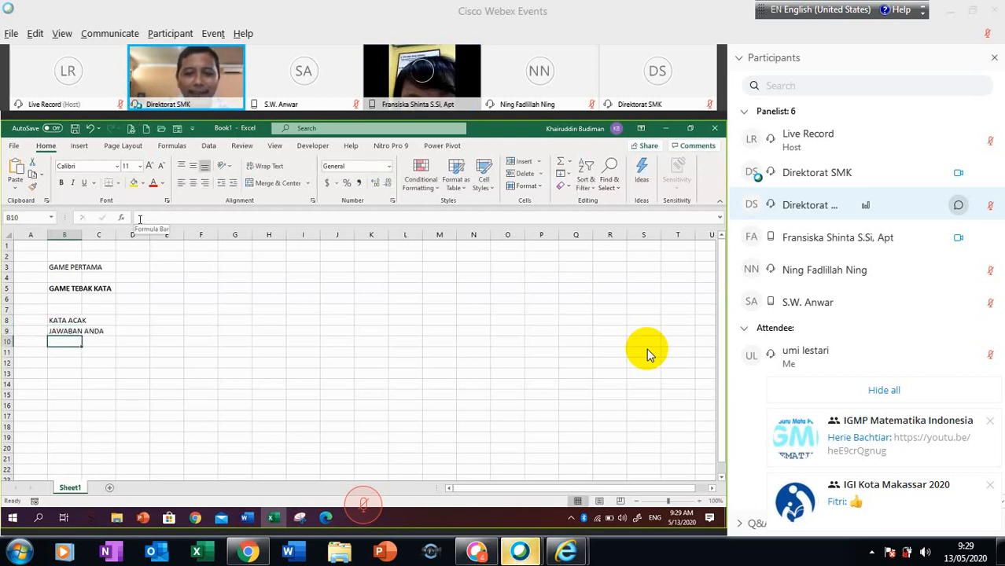
text(CHE)
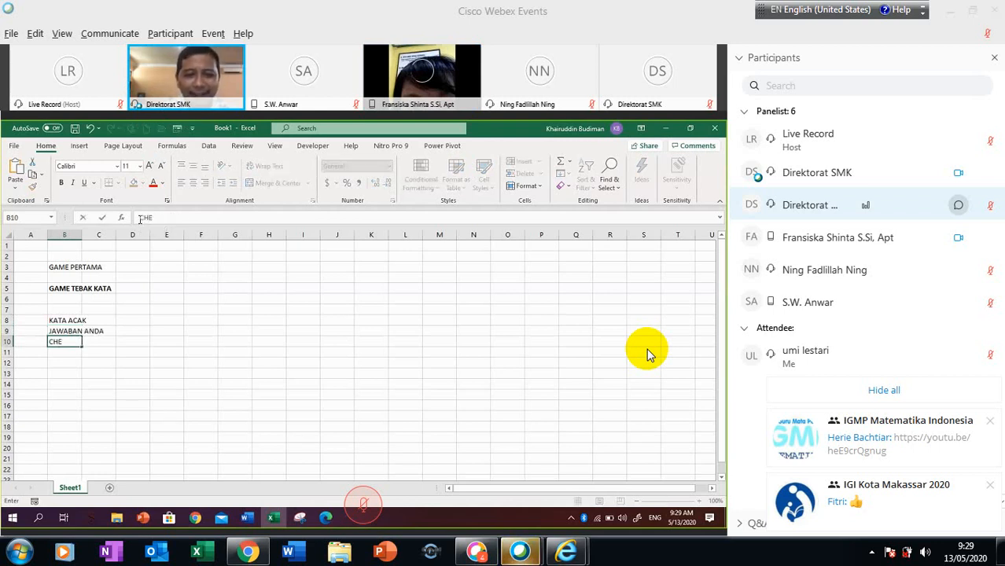
text(CK JAW)
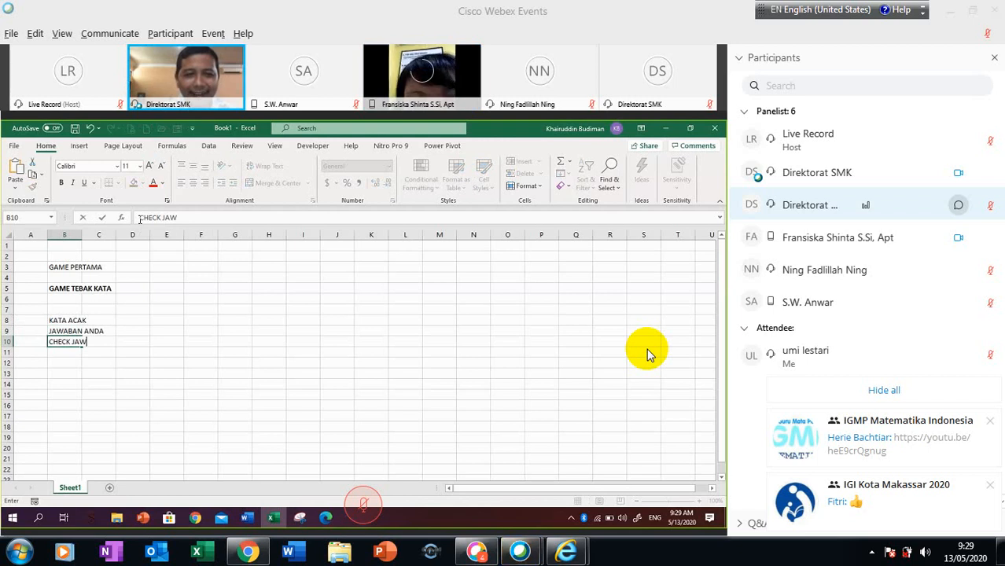
text(ABAN)
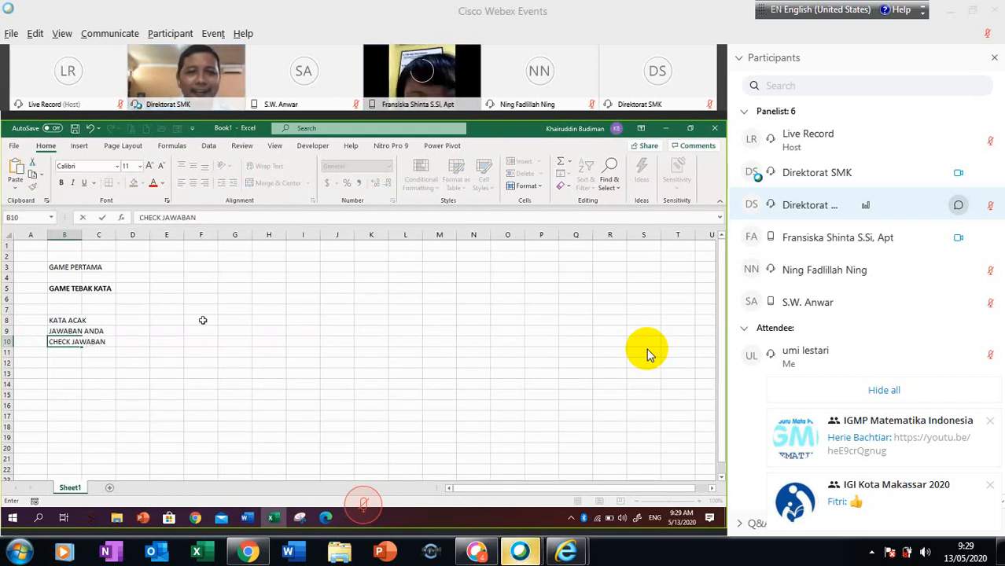
click(203, 320)
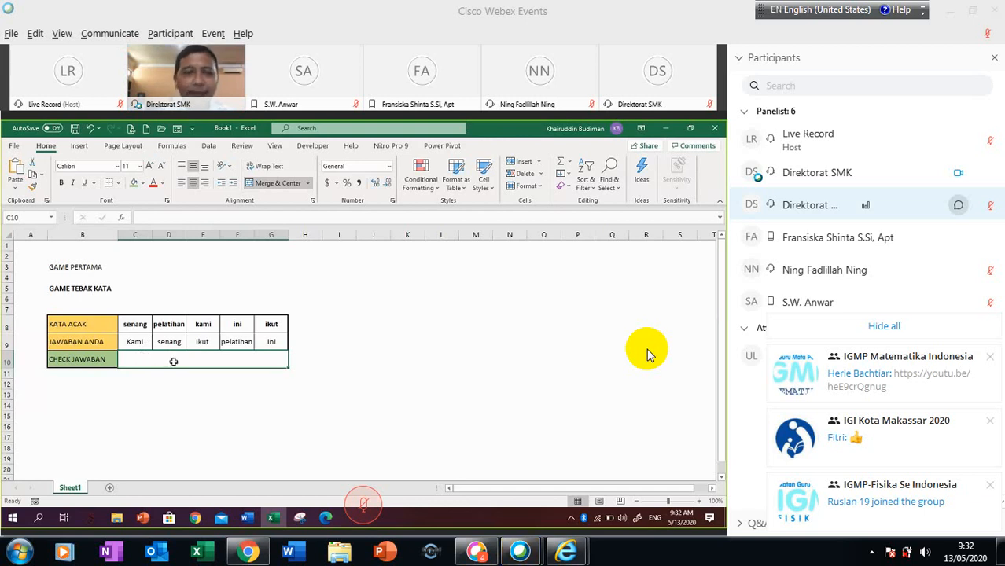
Step: Insert an IF function into the merged answer-check cell C10 and bring up its arguments
click(122, 220)
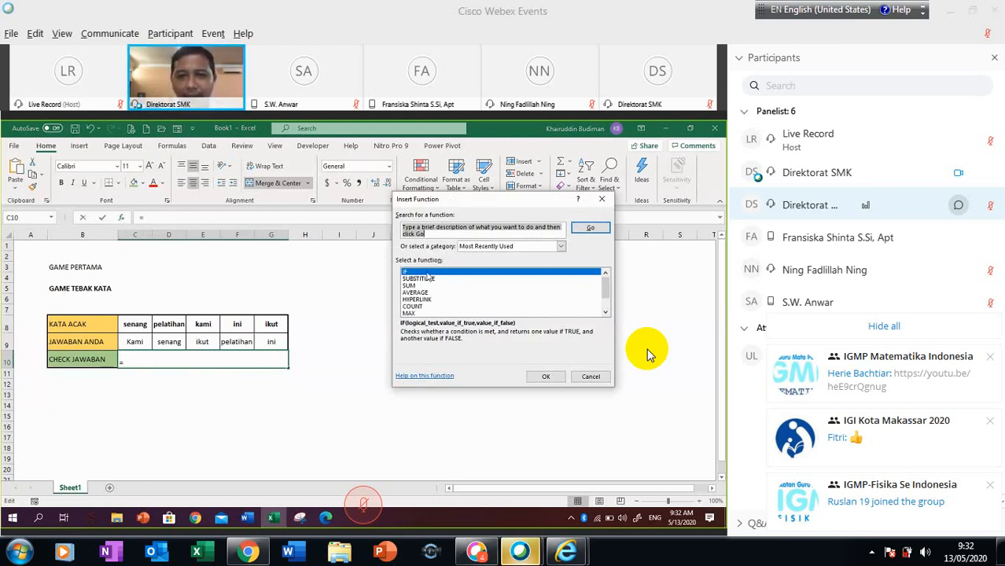
click(426, 272)
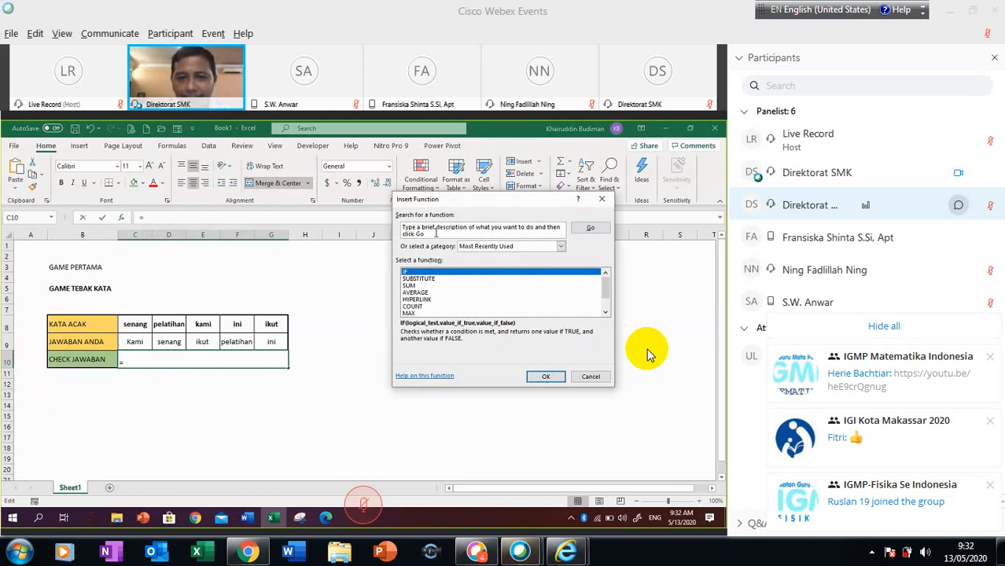
click(435, 232)
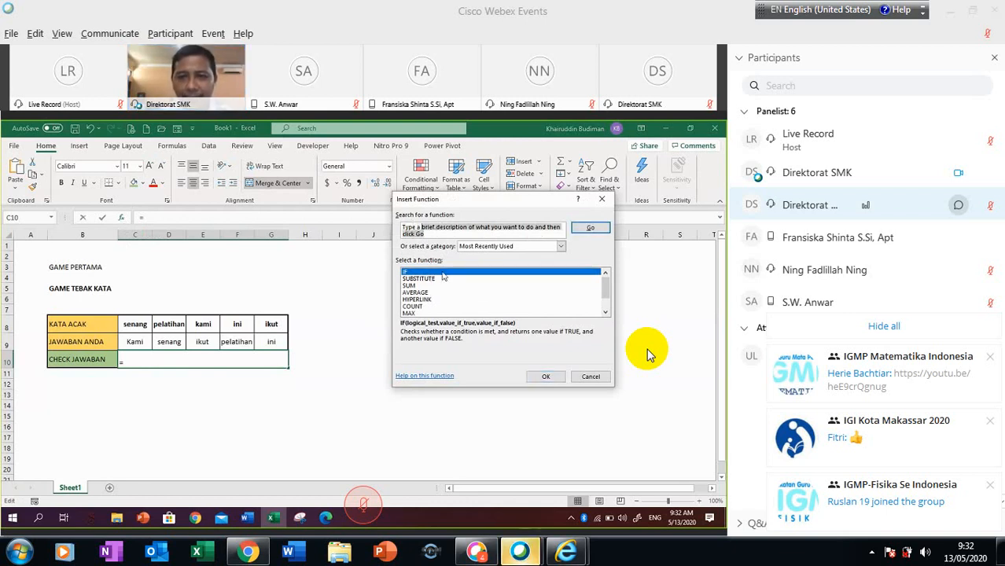
click(442, 272)
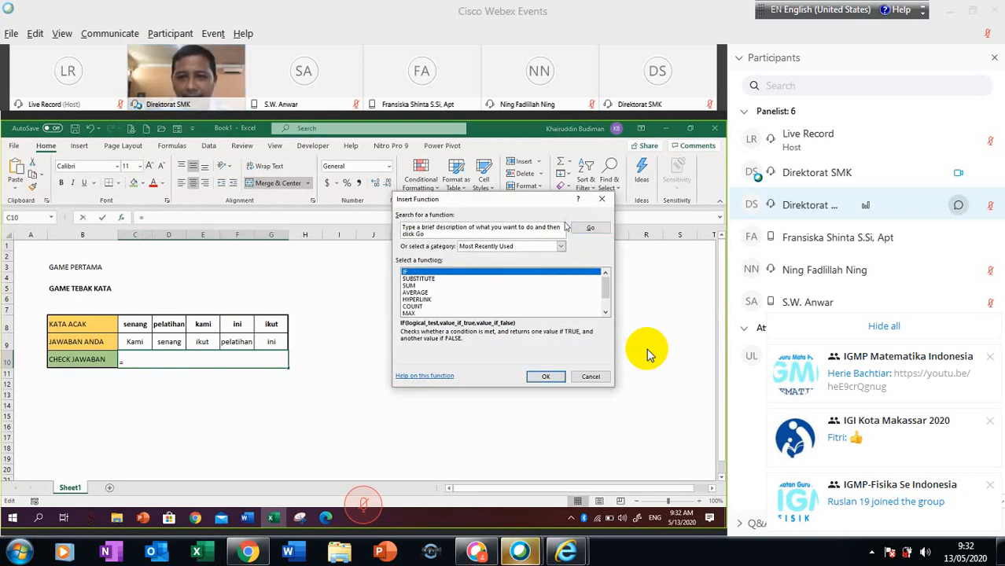
click(533, 377)
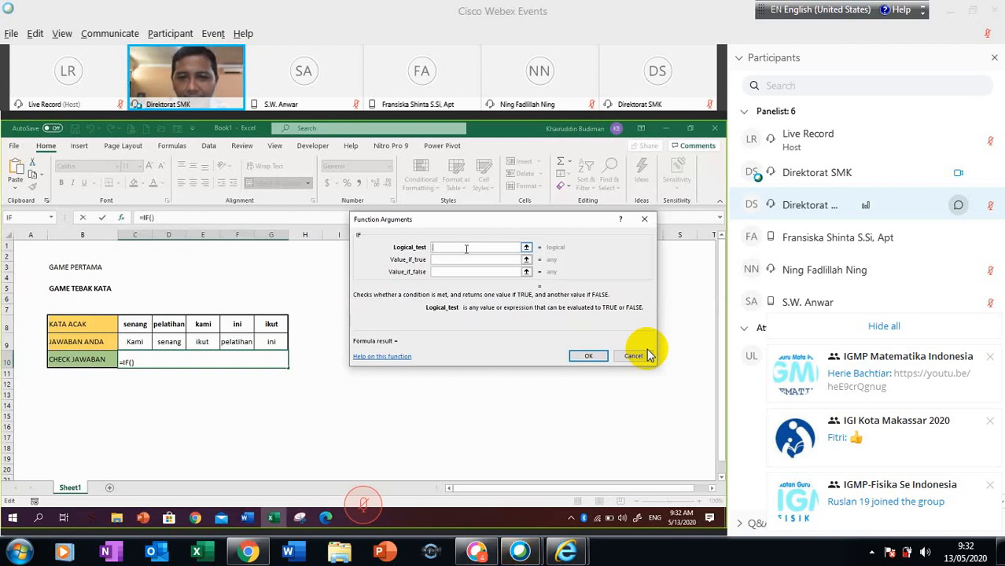
Step: Build the IF function's logical test by joining the five answer cells as C9&D9&E9&F9&G9
click(134, 341)
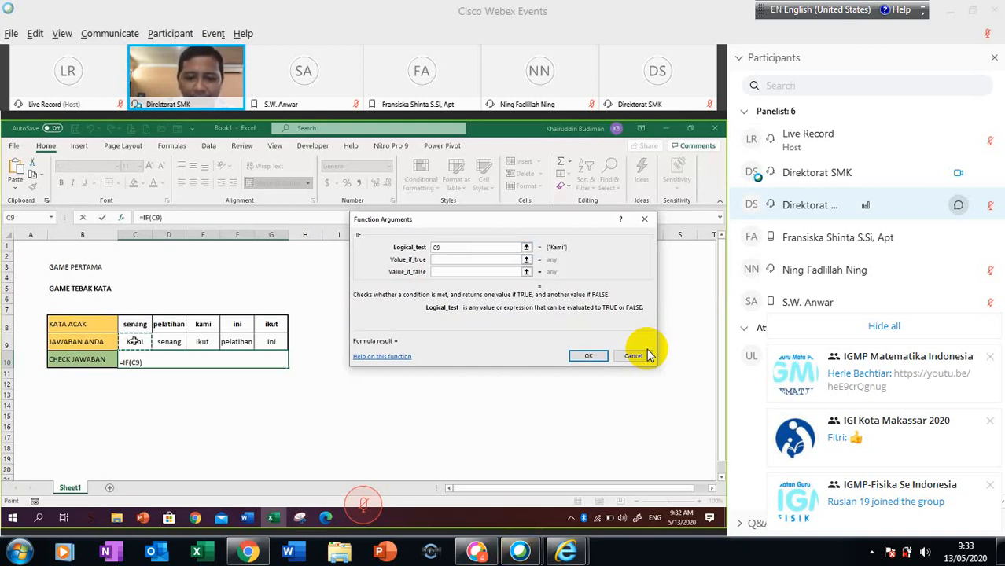
text(&)
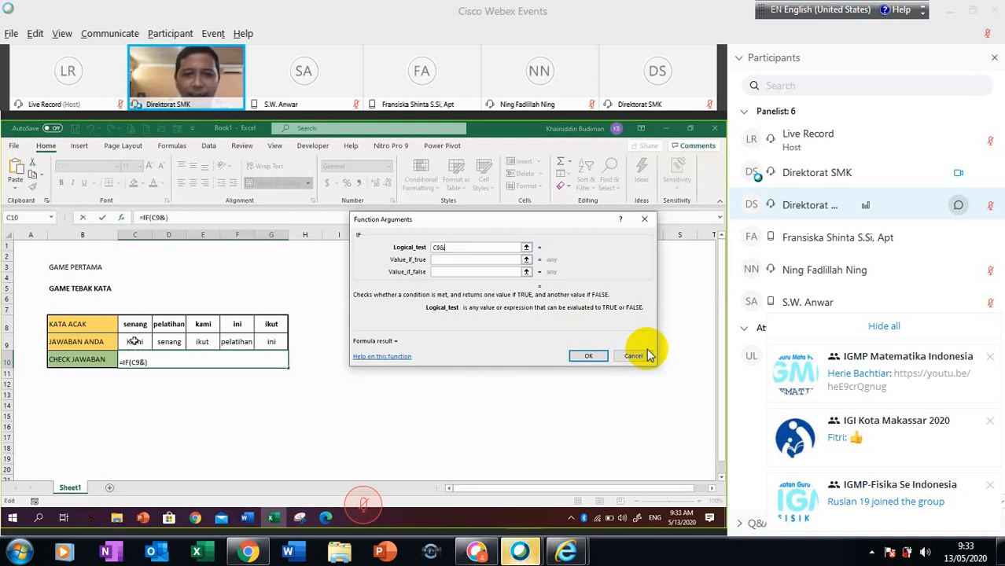
click(170, 341)
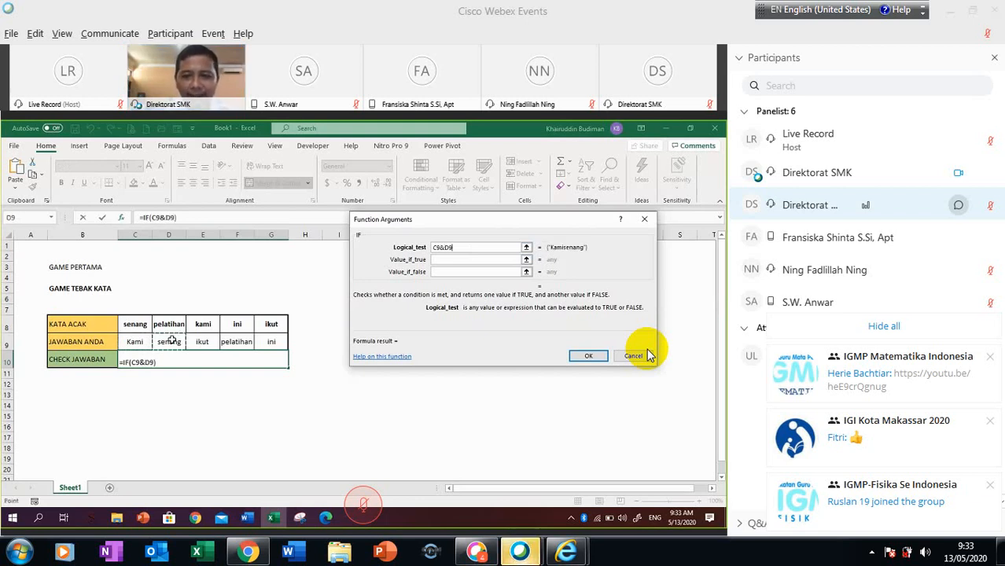
text(&)
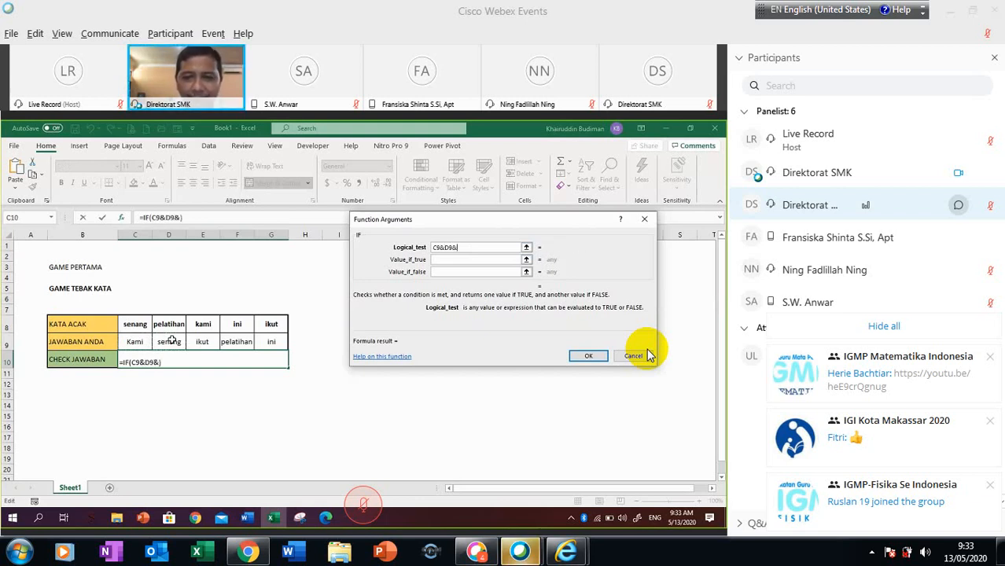
click(203, 340)
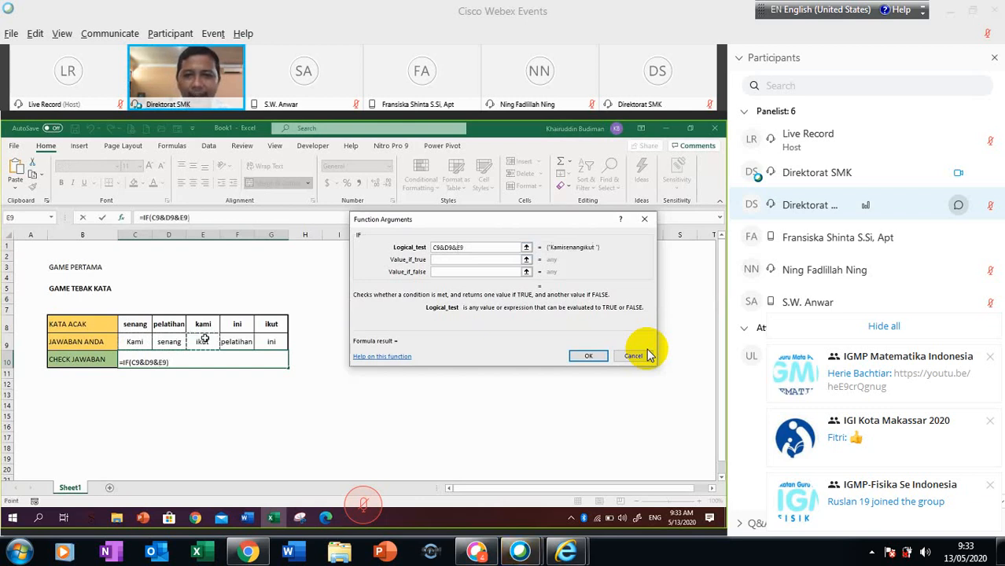
text(&)
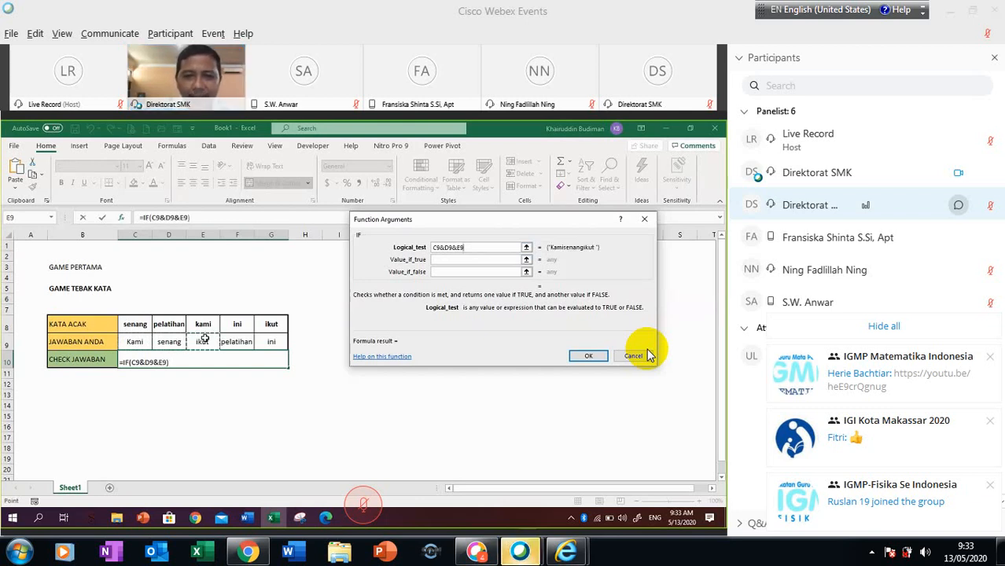
click(233, 341)
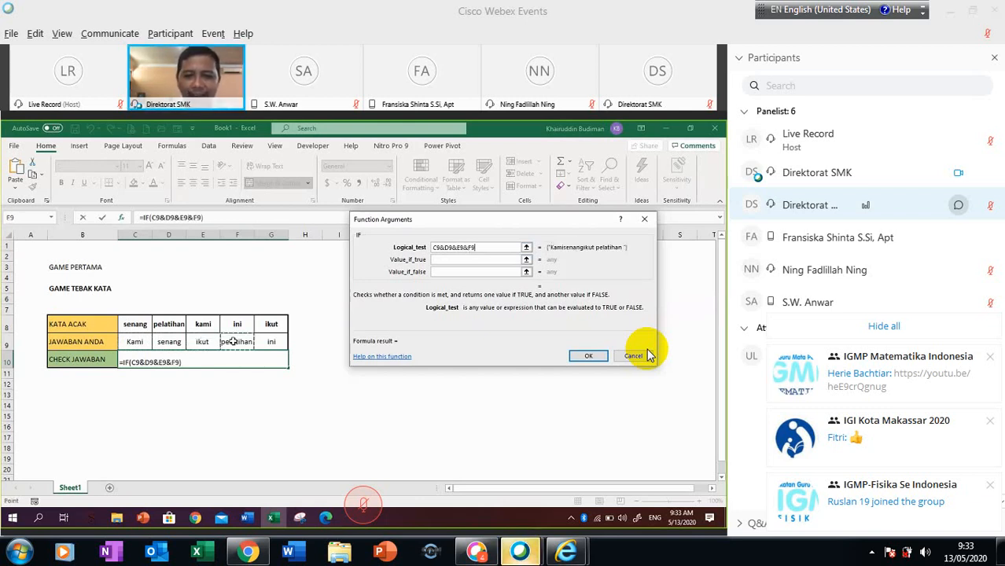
text(&)
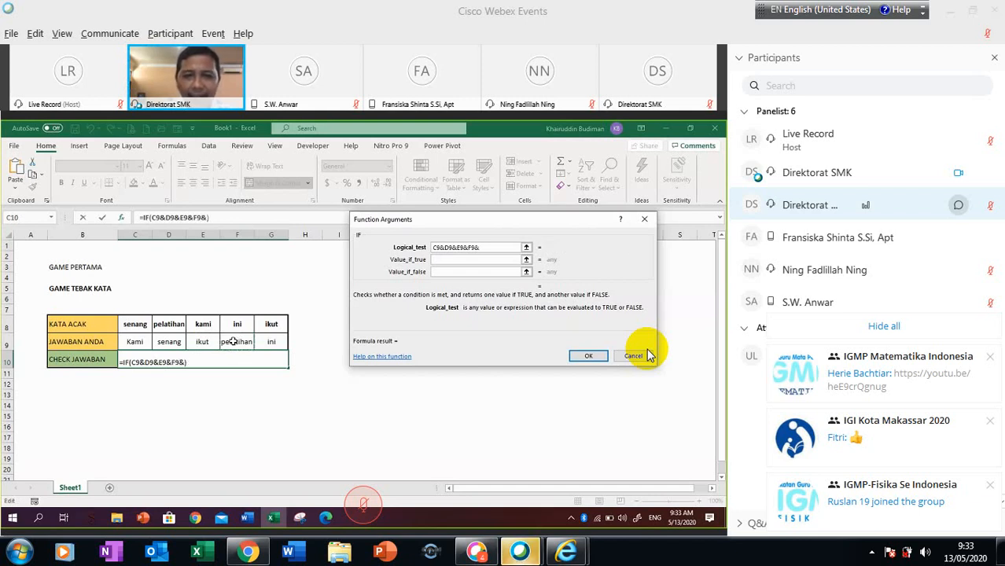
click(269, 341)
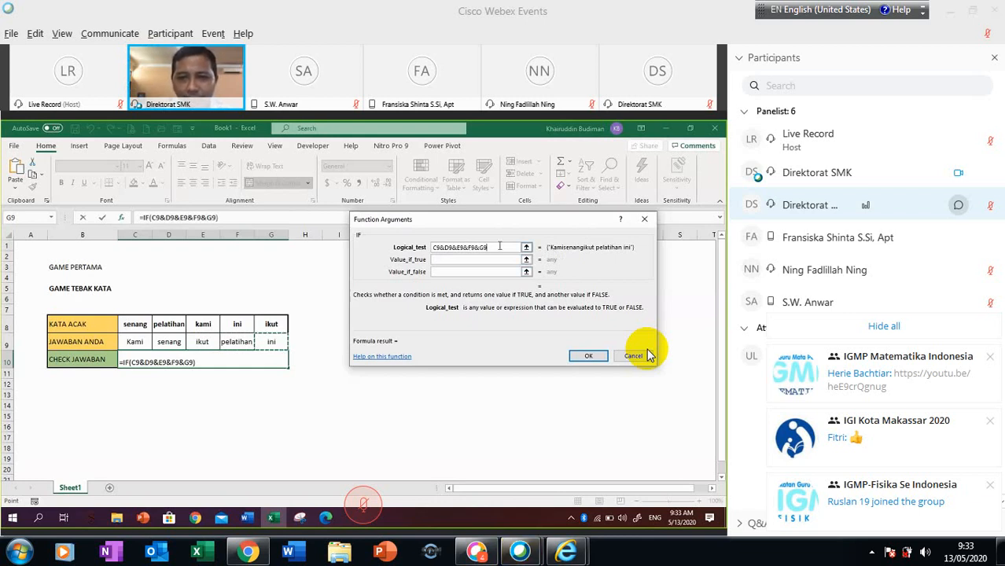
Step: Enclose the joined cell references in parentheses and add an equals sign after them in the logical test
click(434, 246)
text(()
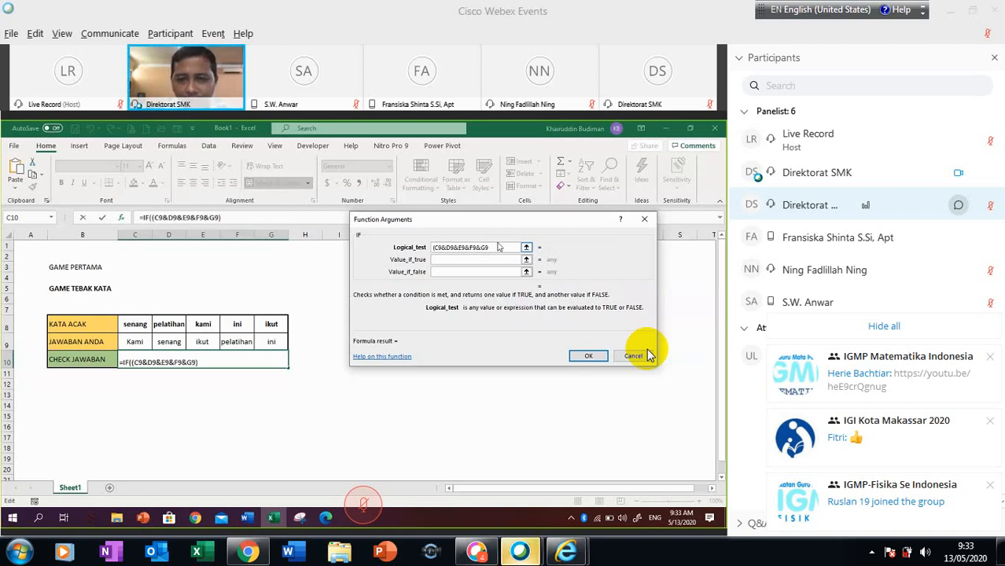
text())
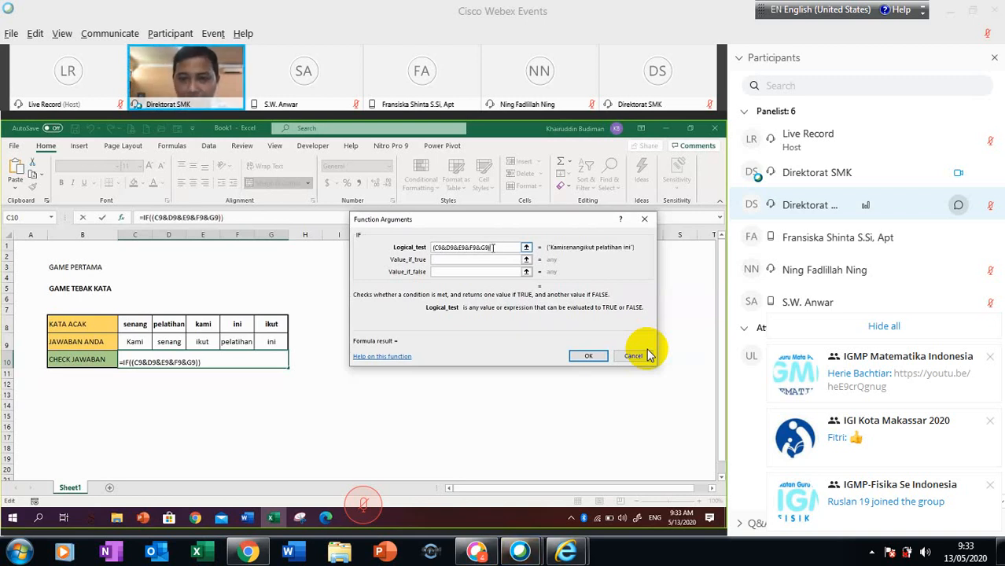
text(=)
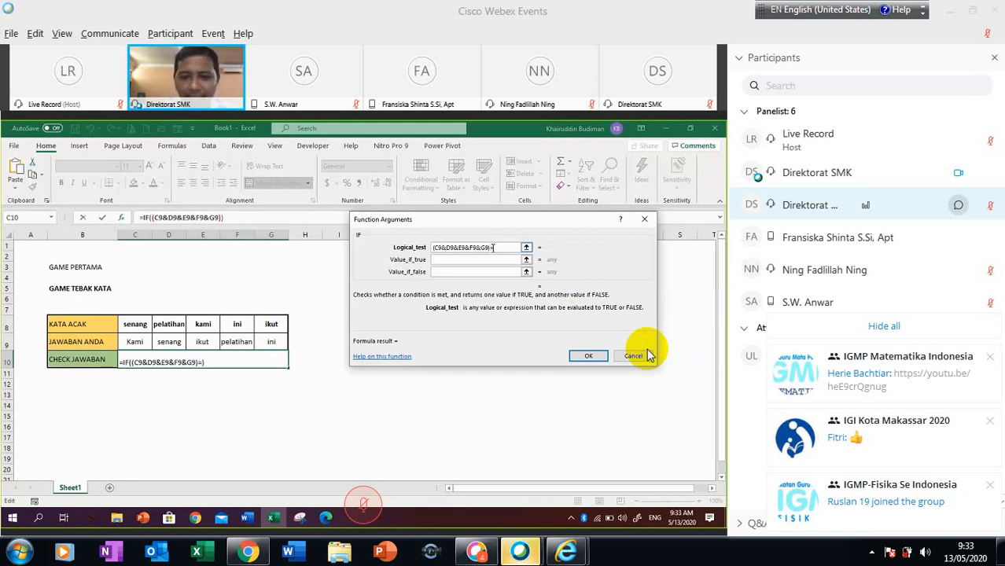
text(kami)
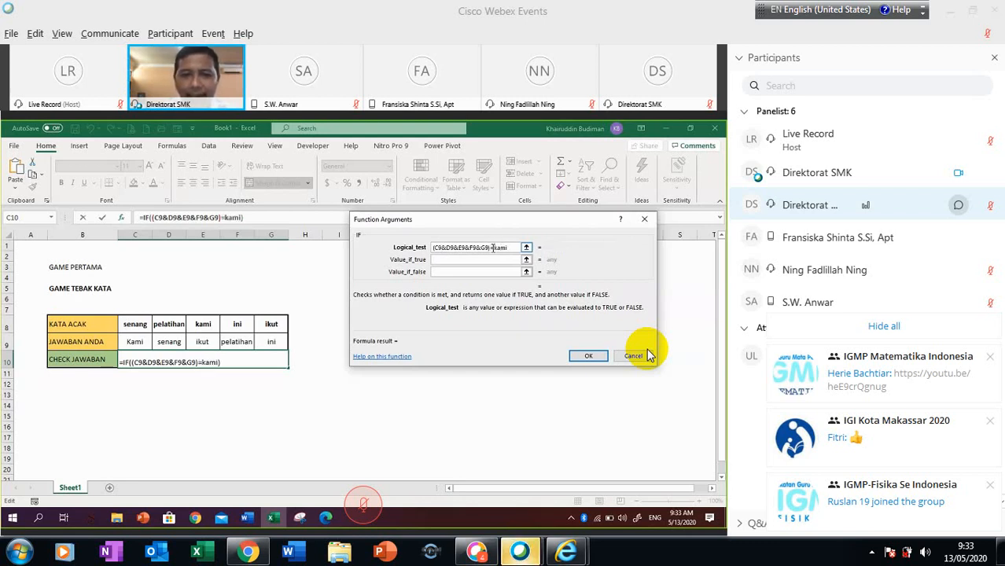
key(BackSpace)
key(BackSpace)
key(BackSpace)
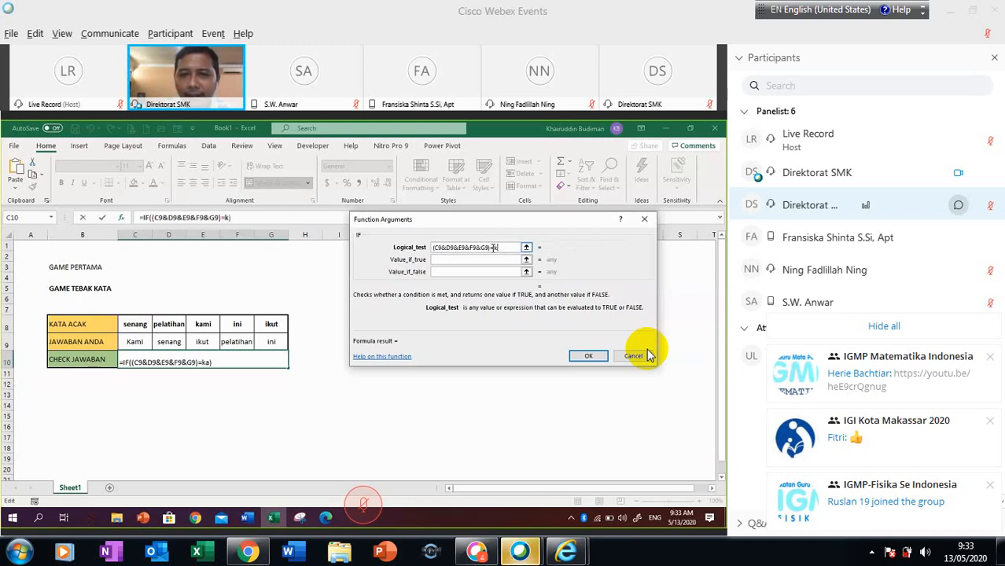
key(BackSpace)
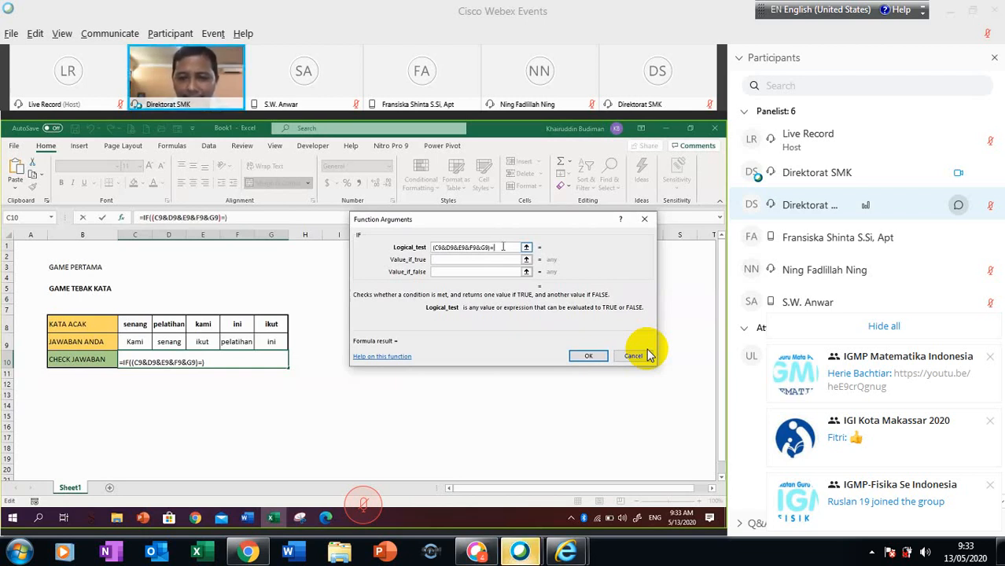
Step: Complete the logical test by comparing the joined answer cells with the quoted text "kamisenangikutpelatihanini"
text(")
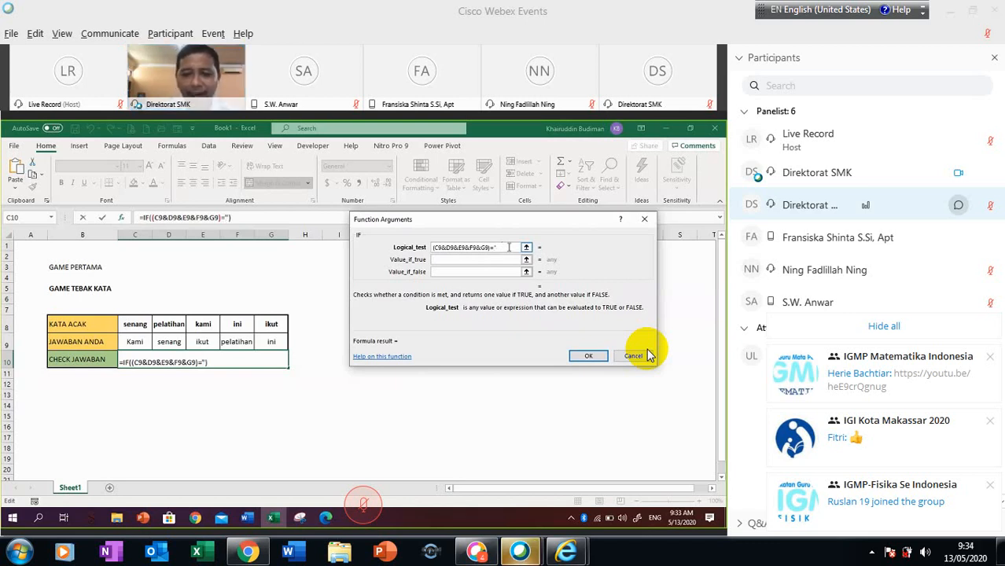
text(ka)
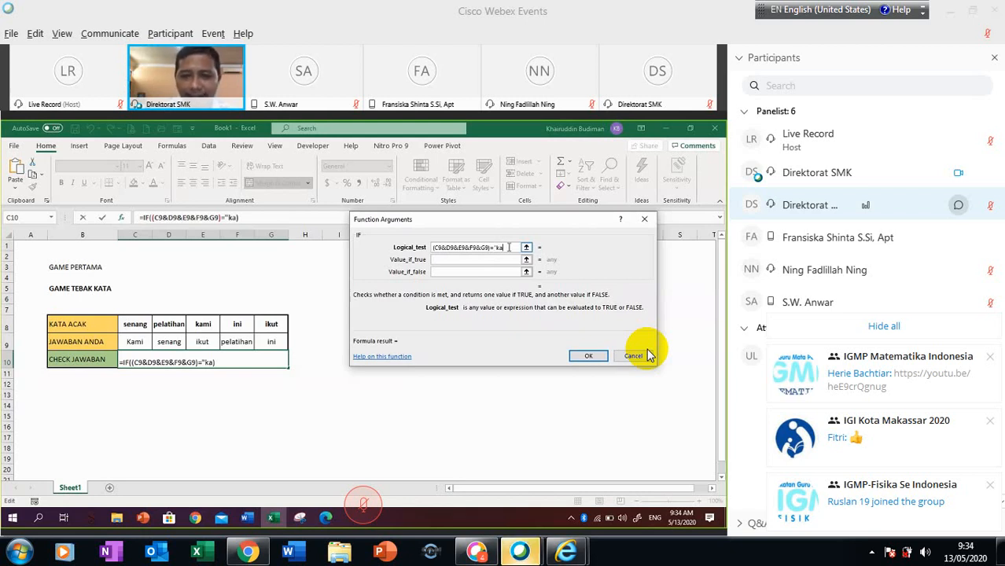
text(misen)
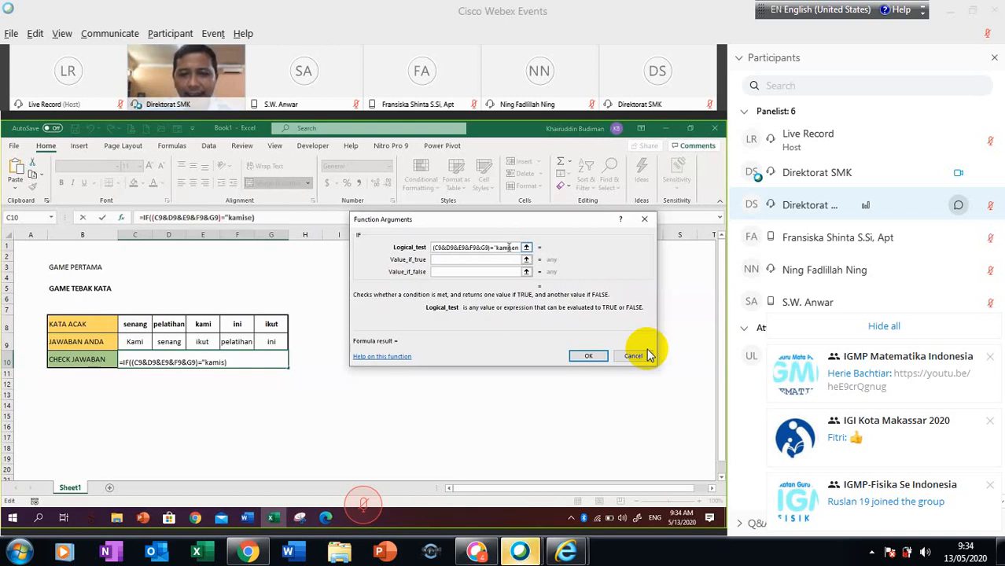
text(angik)
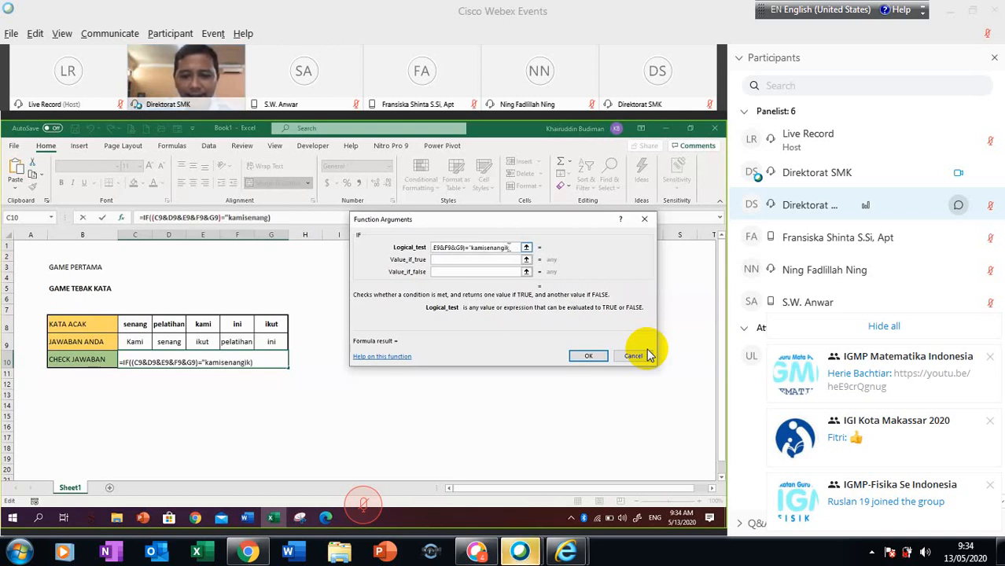
text(utpelatihanini)
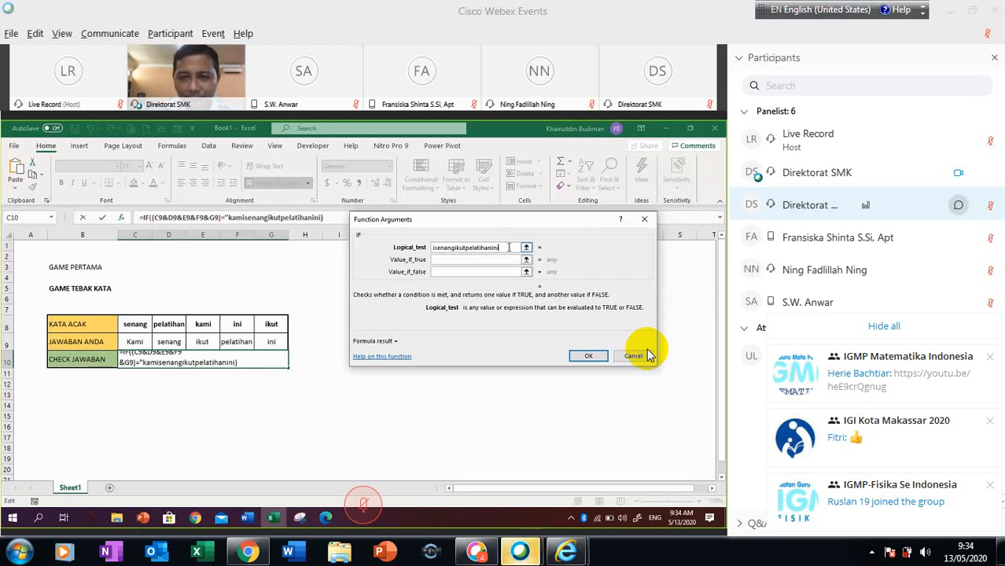
text(")
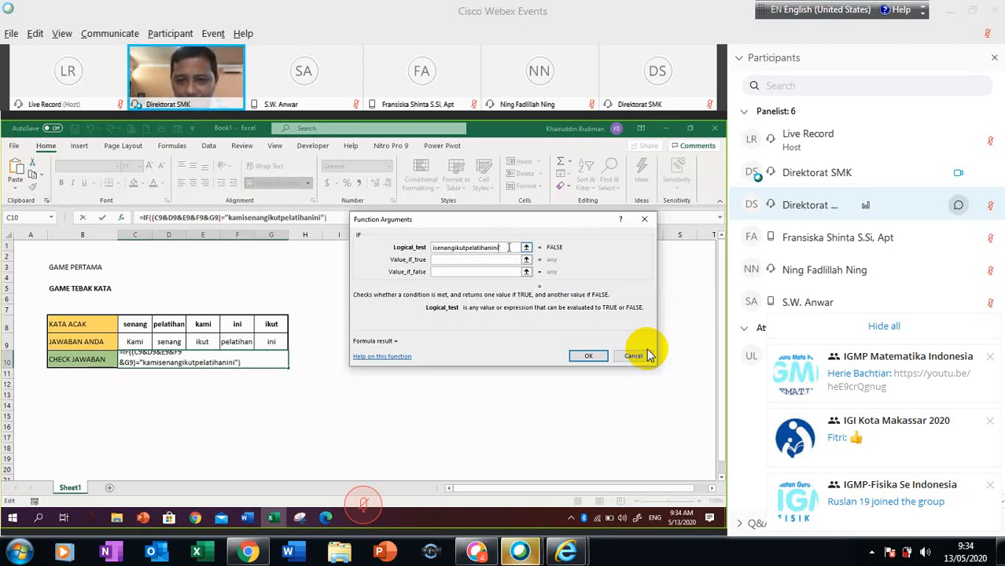
Step: Remove the opening and closing parentheses around C9&D9&E9&F9&G9 in the IF function's logical test
key(Left)
key(Left)
key(Left)
key(Left)
key(Left)
key(Left)
key(Left)
key(Left)
key(Left)
key(Left)
key(Left)
key(Left)
key(Left)
key(Left)
key(Left)
key(Left)
key(Left)
key(Left)
key(Left)
key(Left)
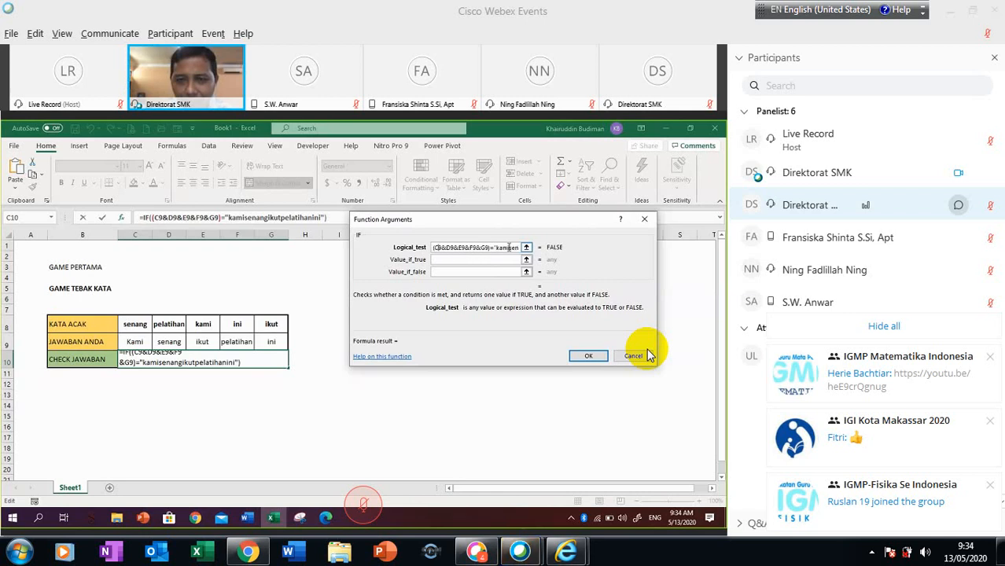
key(BackSpace)
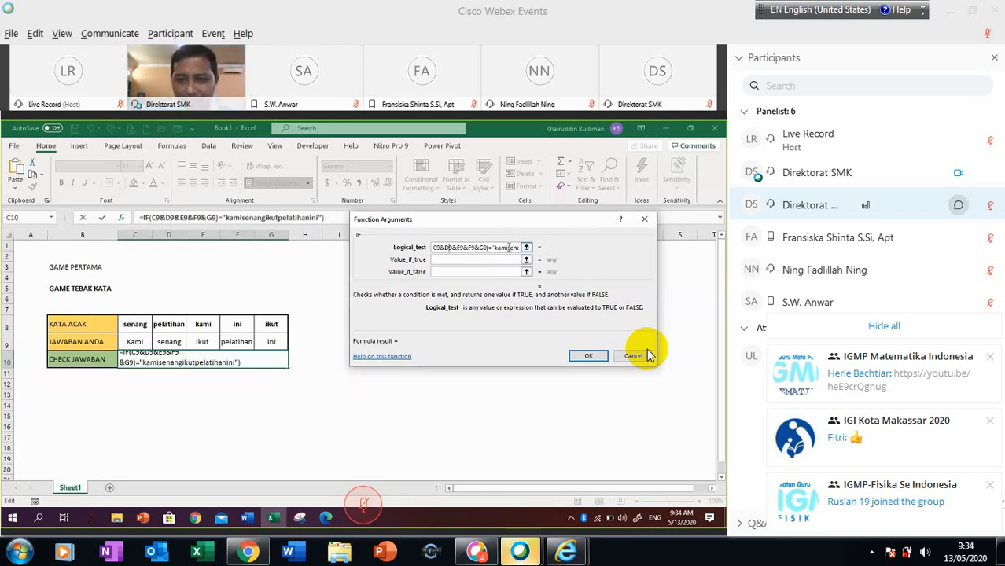
key(Right)
key(Right)
key(Right)
key(Right)
key(Right)
key(Right)
key(Right)
key(BackSpace)
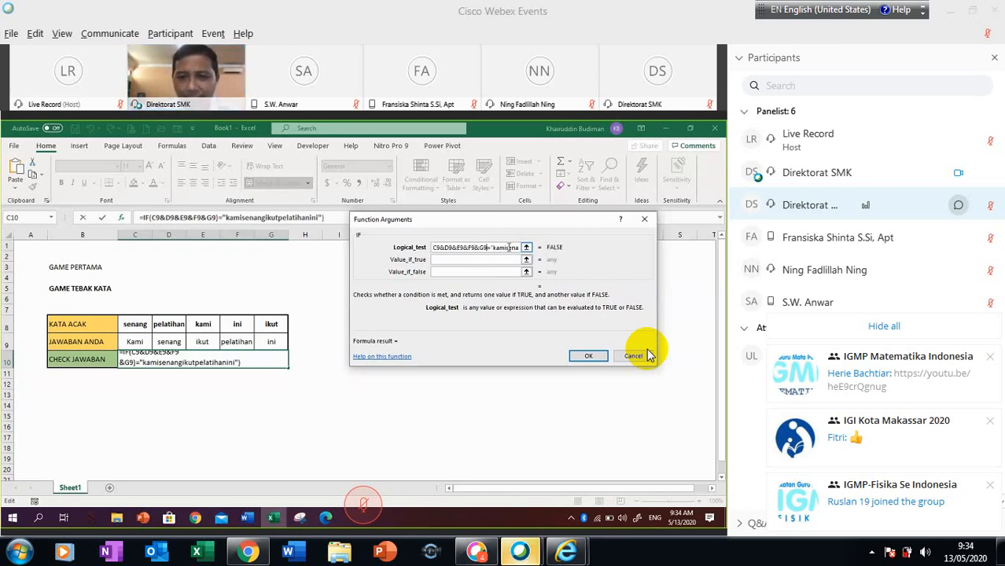
Step: Read through the full logical test expression and move on to the Value_if_true argument
key(Right)
key(Right)
key(Right)
key(Right)
key(Right)
key(Right)
key(Right)
key(Right)
key(Right)
key(Right)
key(Right)
key(Right)
key(Right)
key(Right)
key(Right)
key(Right)
key(Right)
key(Right)
key(Right)
key(Right)
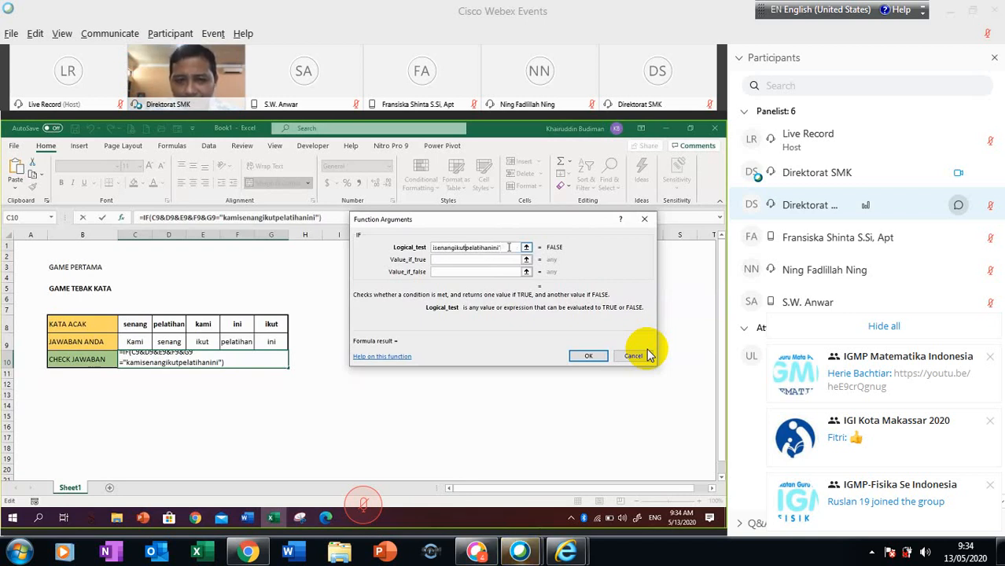
key(Left)
key(Left)
key(Left)
key(Left)
key(Left)
key(Left)
key(Left)
key(Left)
key(Left)
key(Left)
key(Left)
key(Left)
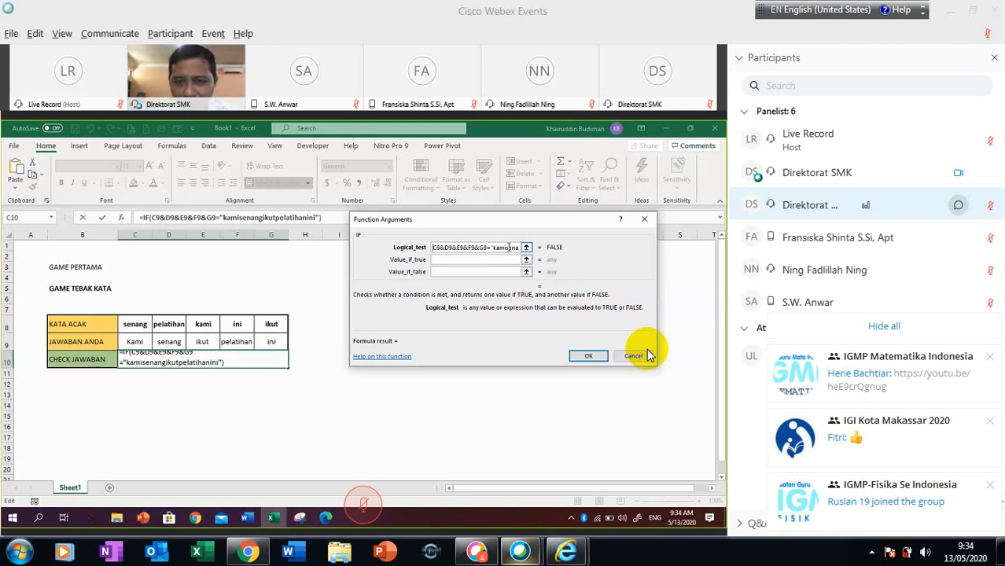
click(494, 258)
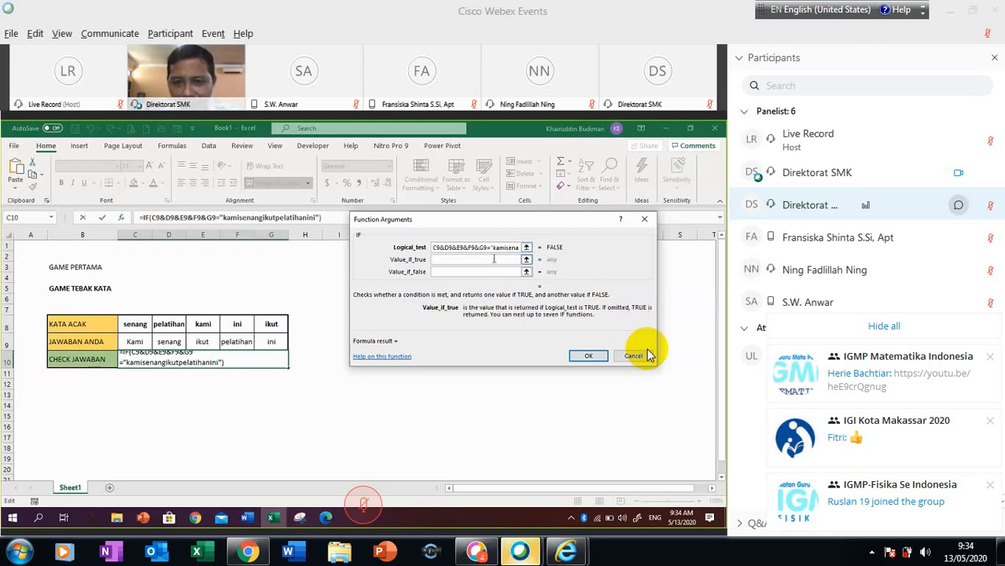
Step: Try two opening parentheses before C9, one closing parenthesis after G9 and another at the end of the logical test
click(471, 247)
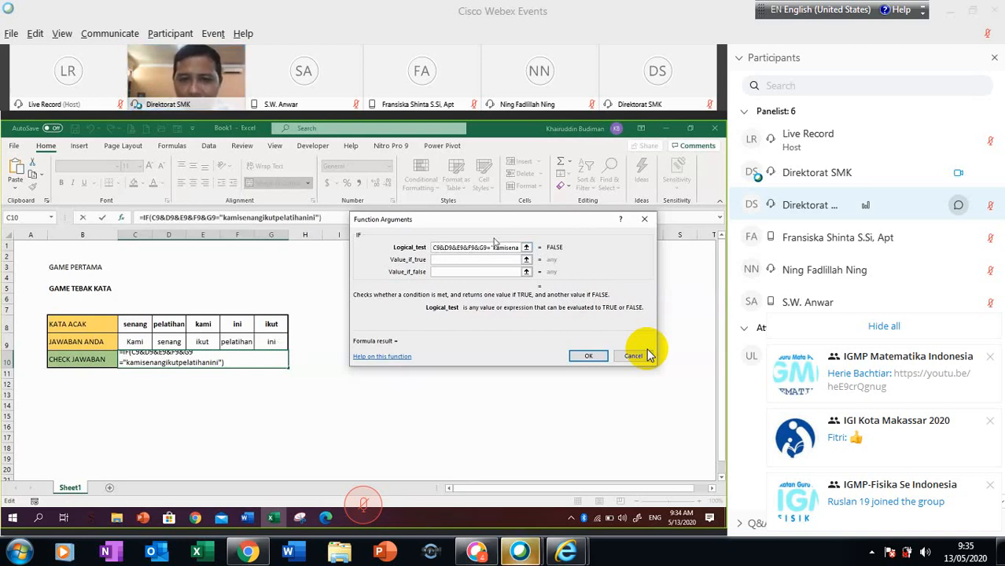
text((()
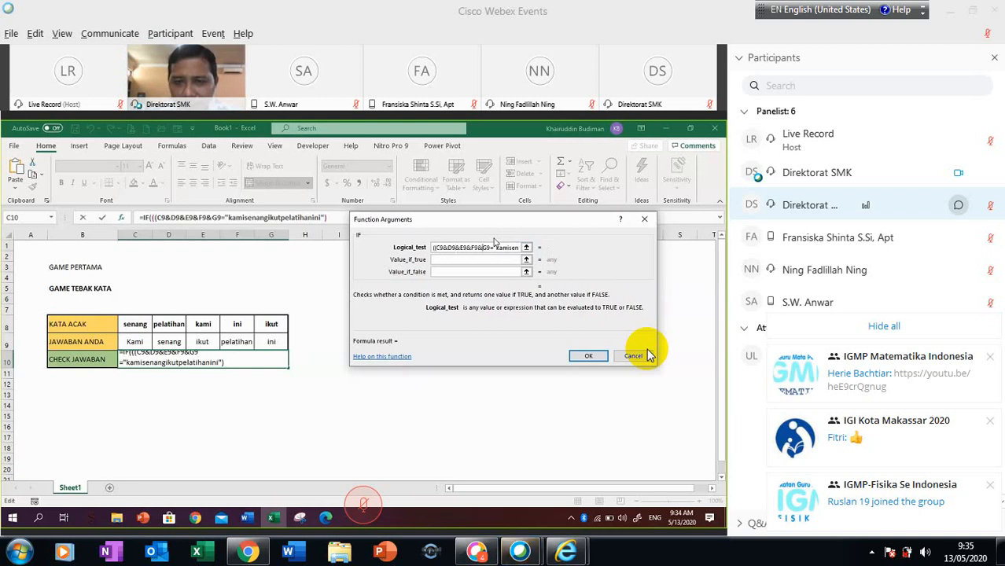
text())
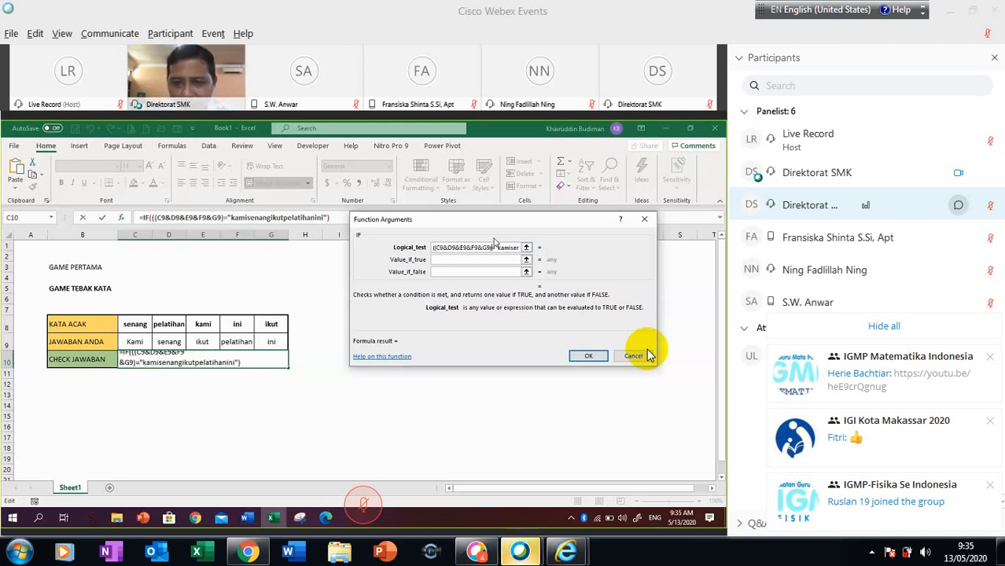
key(End)
key(Right)
key(Right)
key(Right)
key(Right)
text())
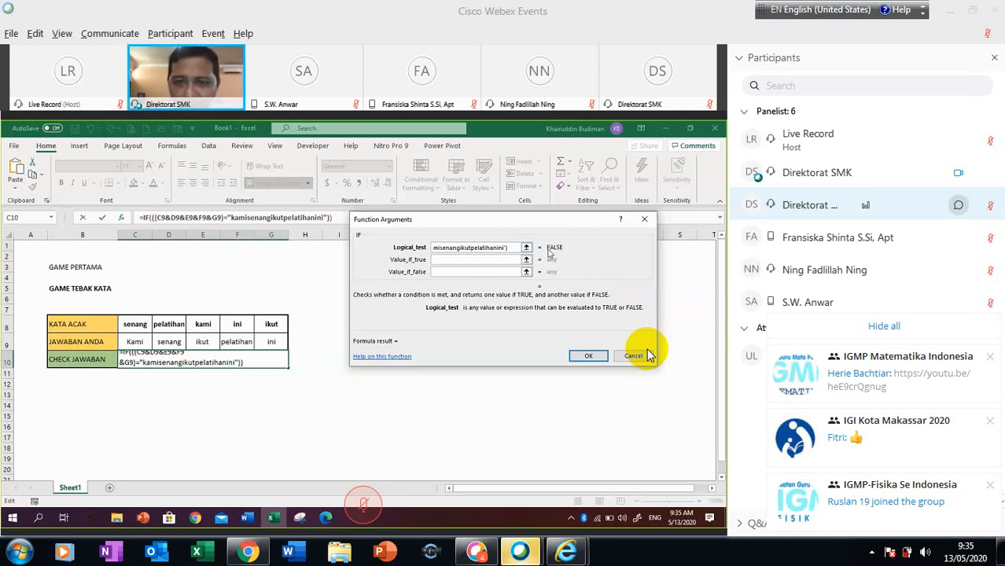
Step: Delete both opening parentheses before C9 and the closing parenthesis after G9 from the logical test
key(Home)
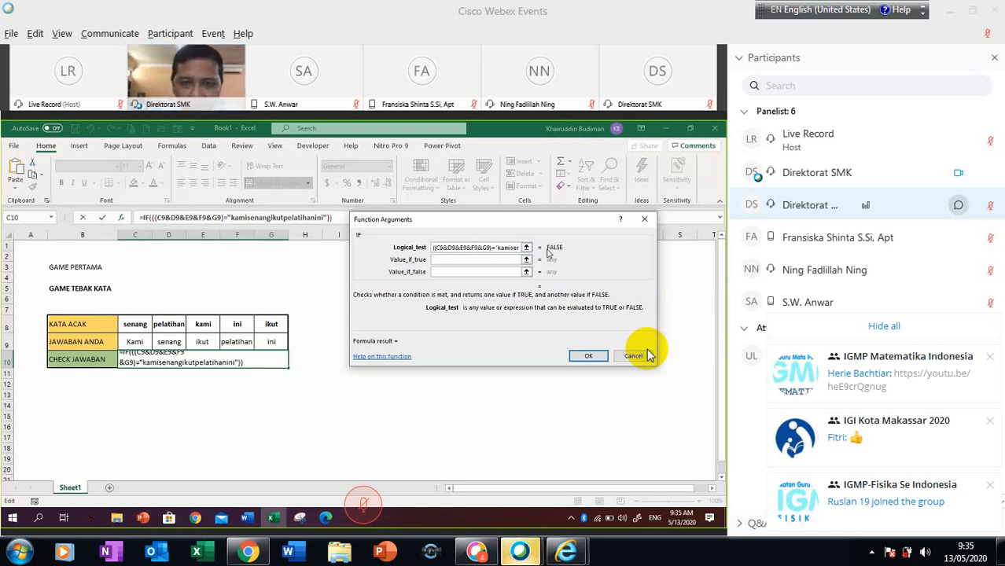
key(Delete)
key(Delete)
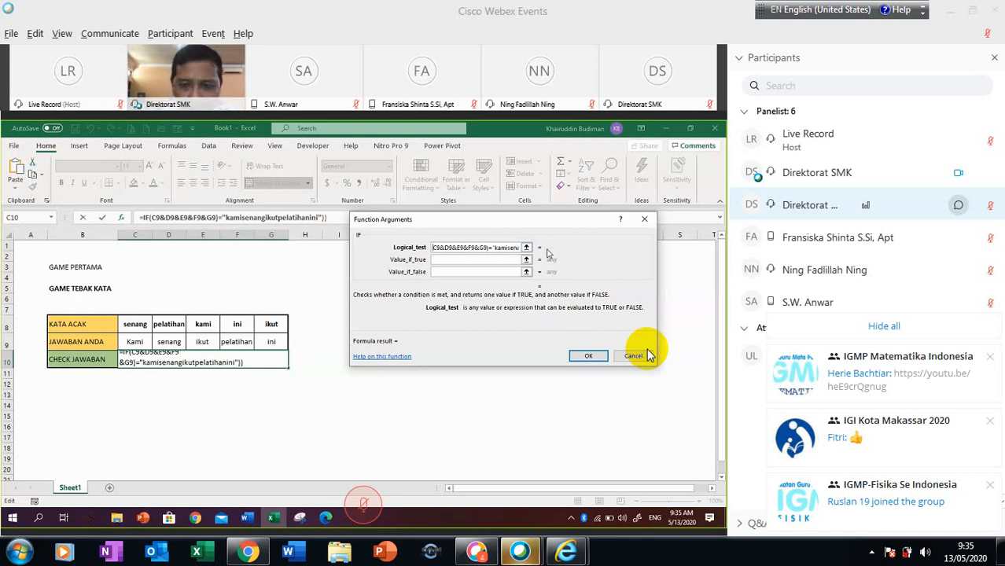
key(Delete)
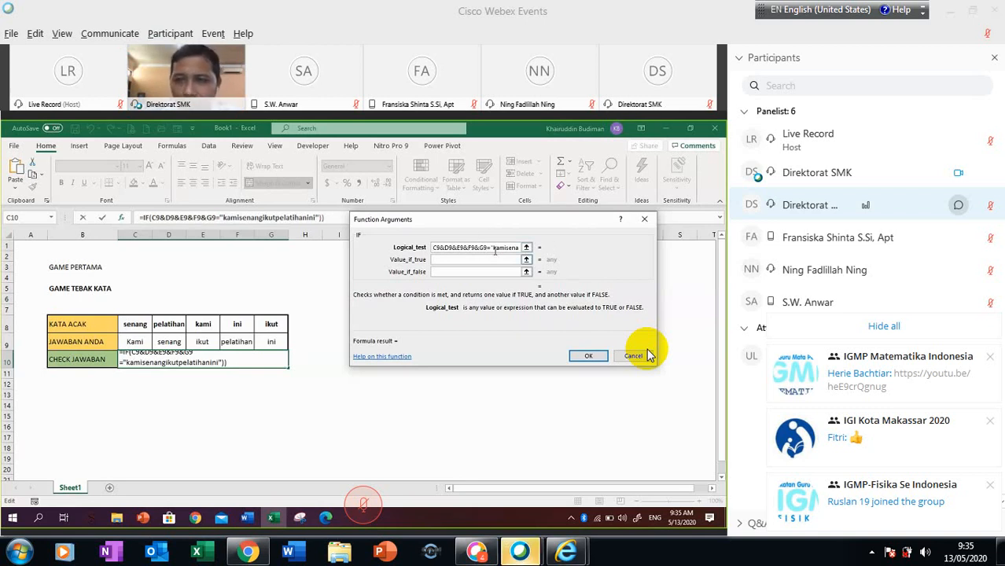
Step: Put a closing parenthesis back after G9 and delete the one at the end of the logical test
text())
key(Right)
key(Right)
key(Right)
key(Right)
key(Right)
key(Right)
key(Right)
key(Right)
key(Right)
key(Right)
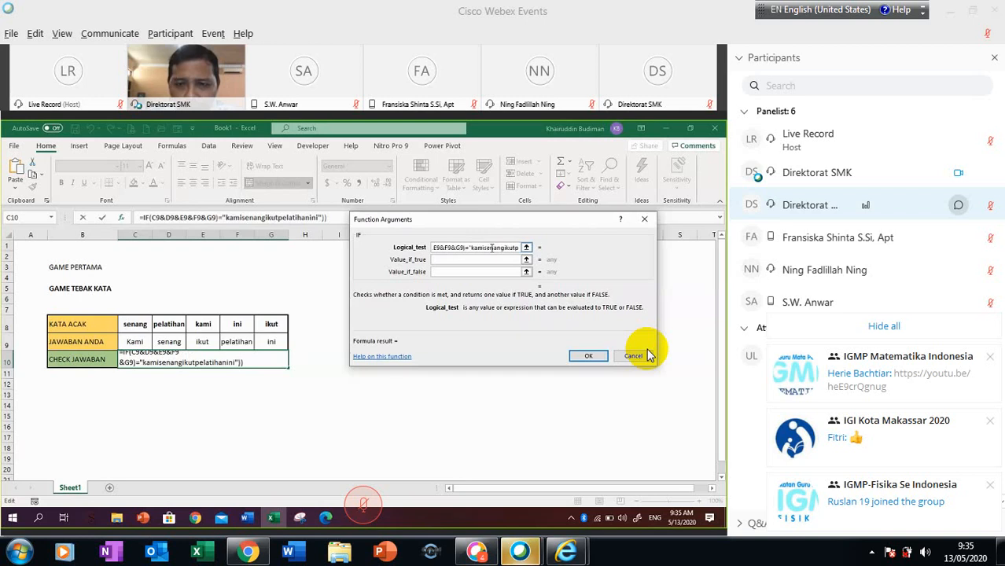
key(Right)
key(Right)
key(Right)
key(Right)
key(Right)
key(Right)
key(Right)
key(Right)
key(Right)
key(Right)
key(Right)
key(Right)
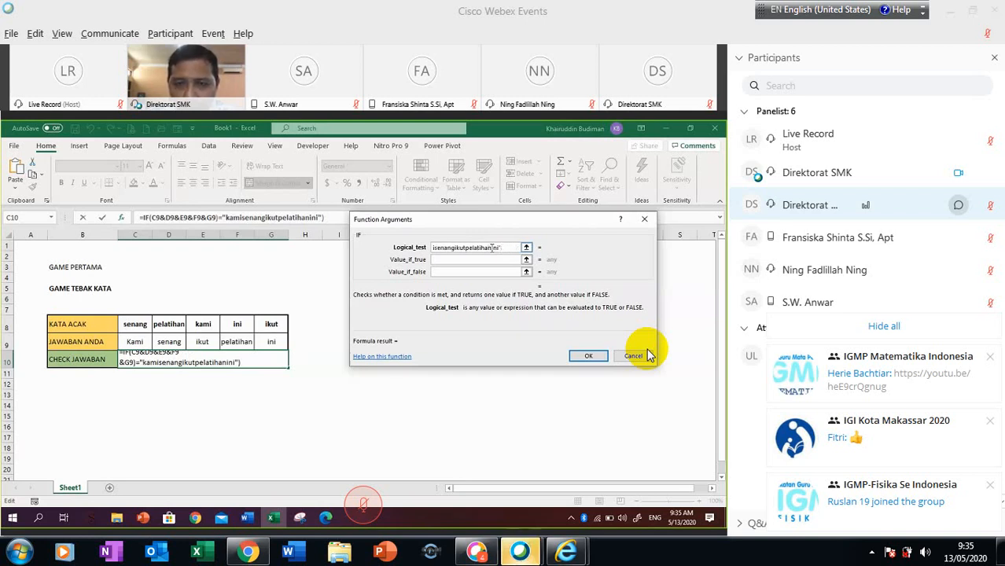
key(BackSpace)
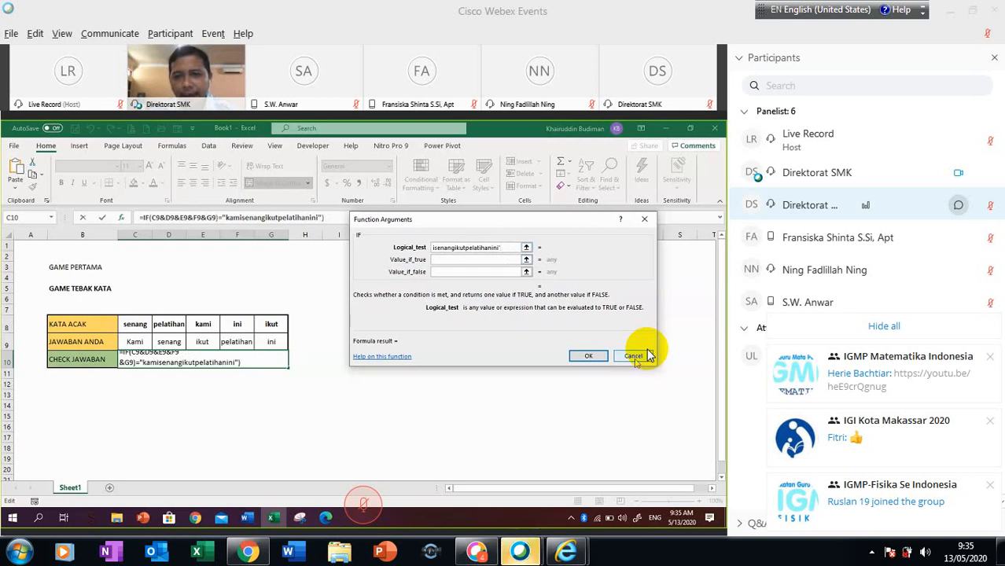
click(634, 356)
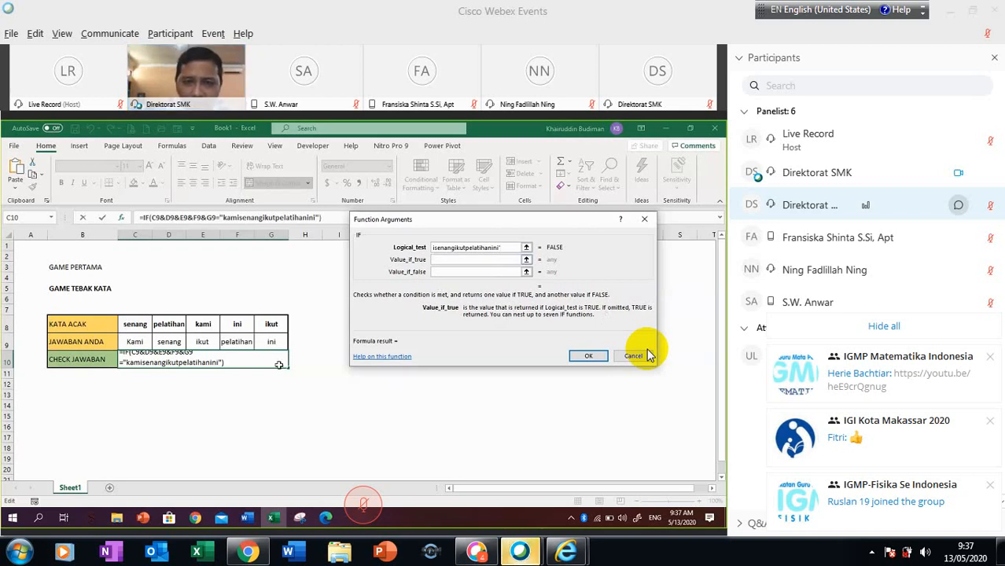
Step: Try enclosing the entire logical test, including the quoted sentence, in one pair of parentheses
click(505, 248)
text())
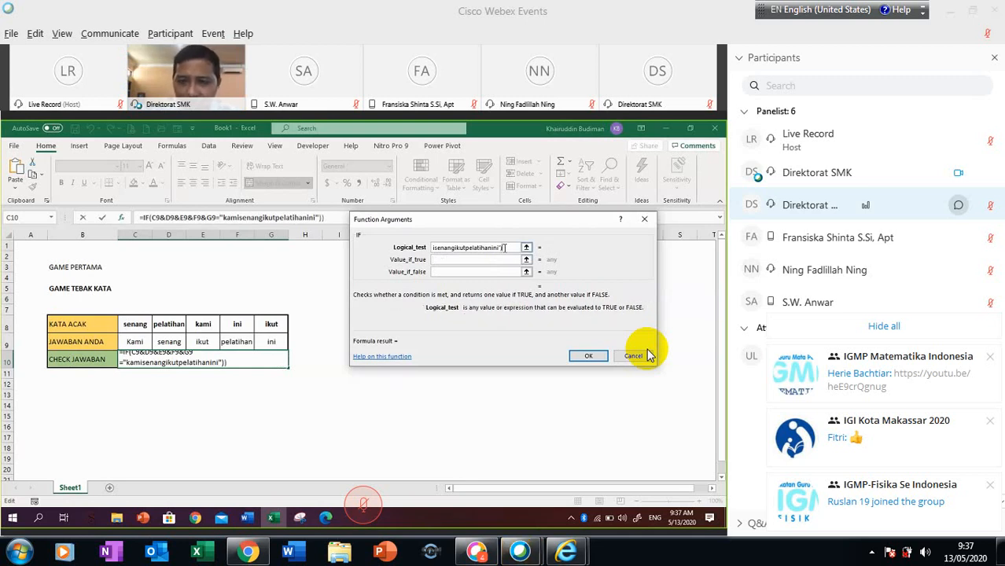
key(Left)
key(Left)
key(Left)
key(Left)
key(Left)
key(Left)
key(Left)
key(Left)
key(Left)
key(Left)
key(Left)
key(Left)
key(Left)
key(Left)
key(Left)
key(Left)
key(Left)
key(Left)
key(Left)
key(Left)
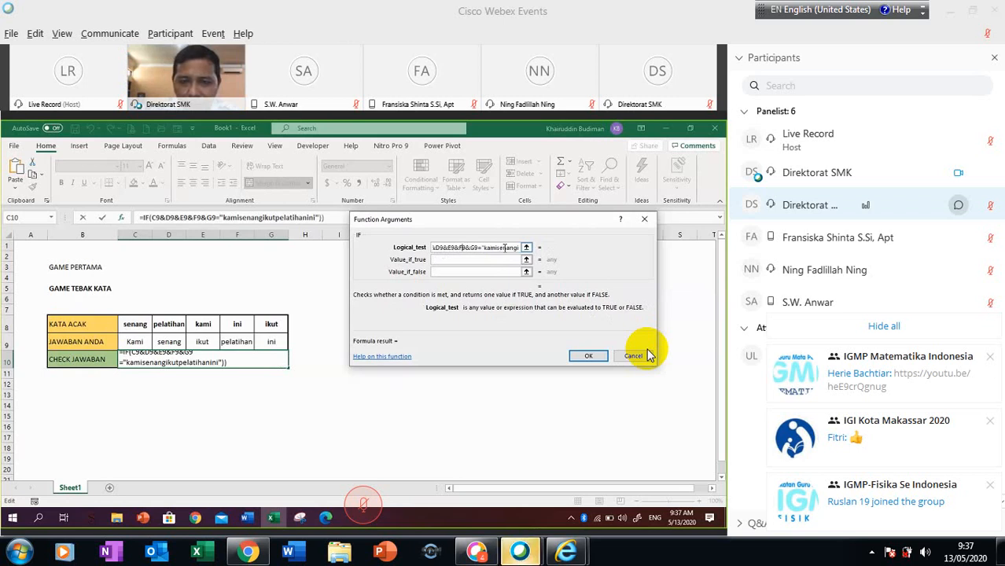
key(Home)
text(()
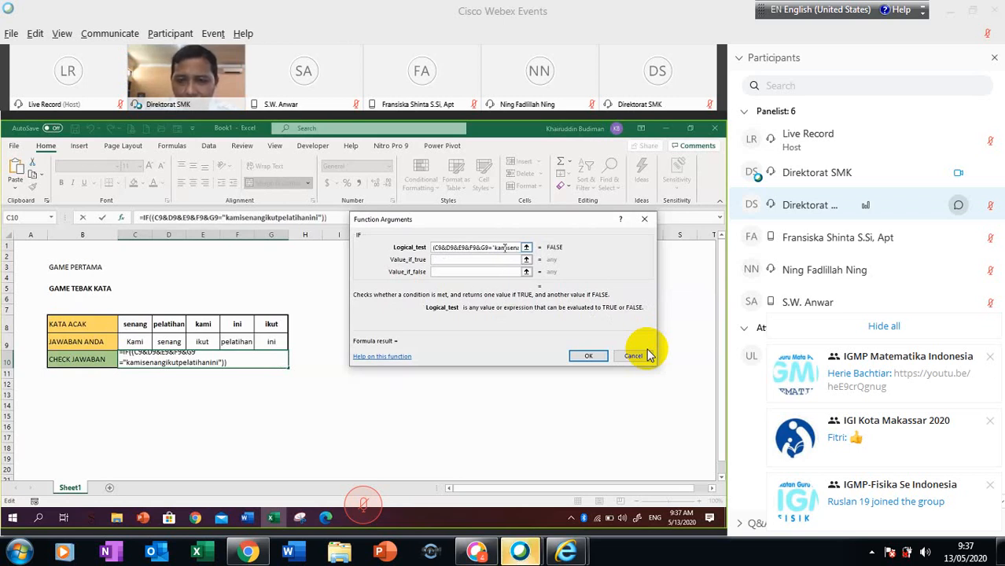
key(End)
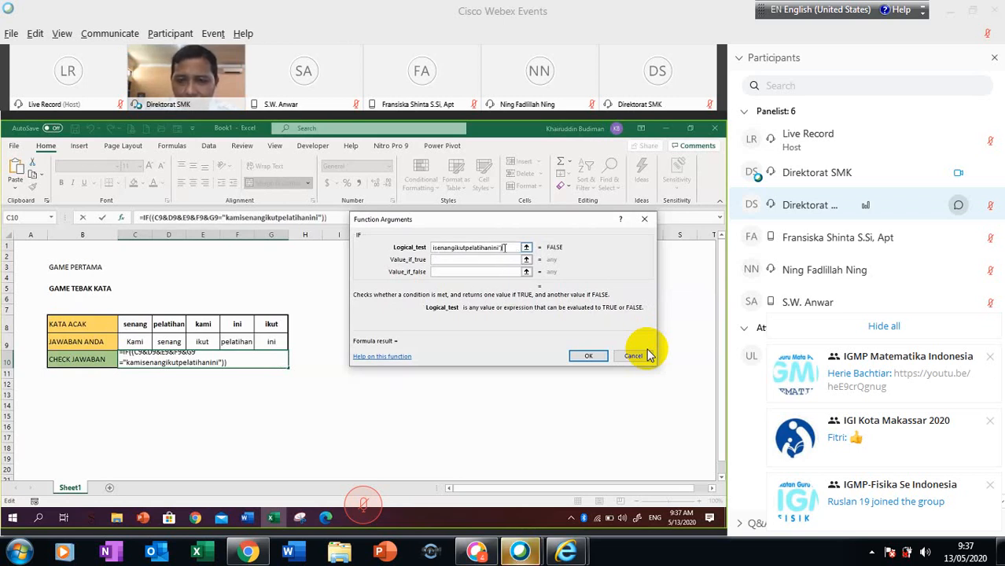
click(505, 260)
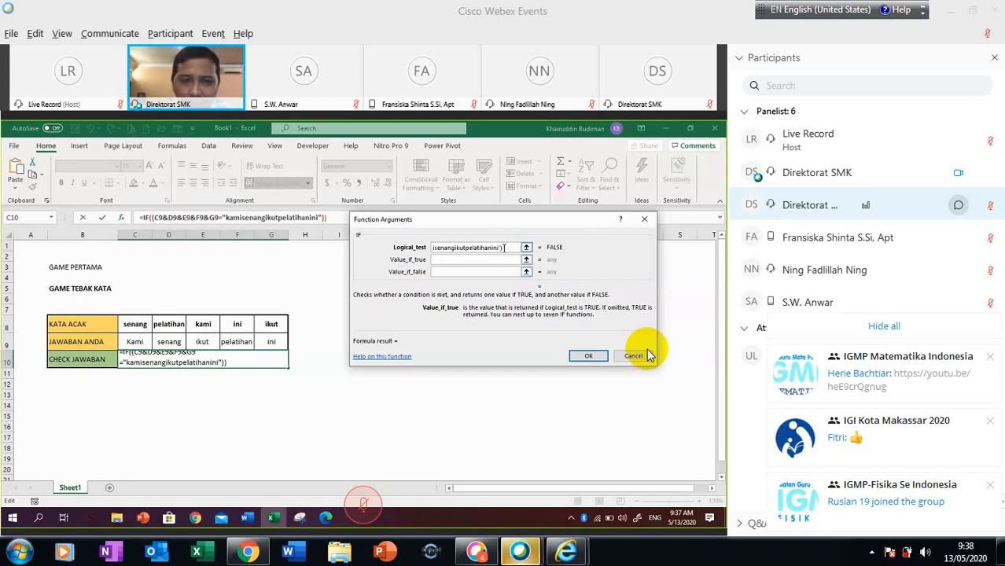
Step: Remove the extra closing and opening parentheses from around the comparison directly in the C10 formula, ending at the formula's end
click(327, 219)
key(BackSpace)
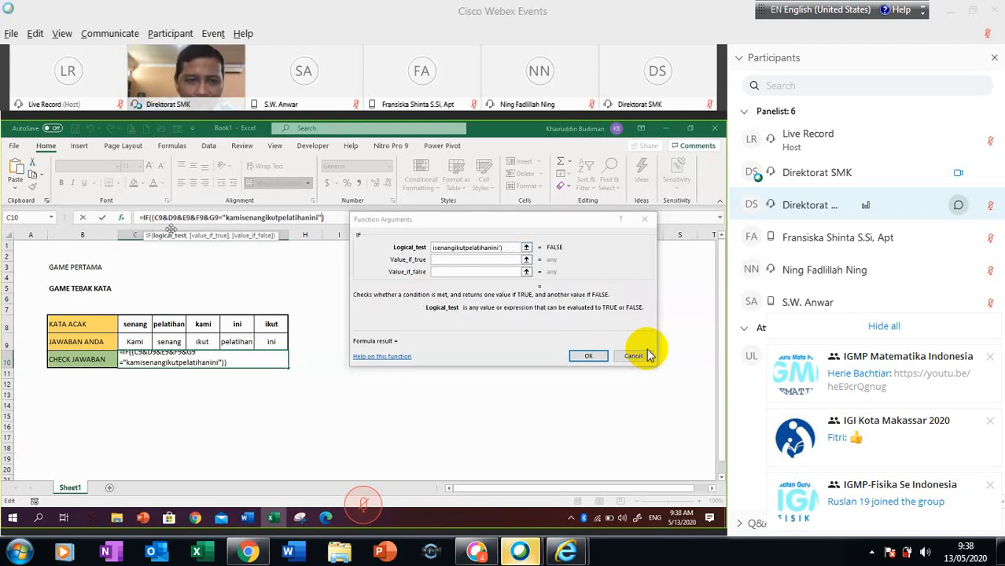
click(154, 218)
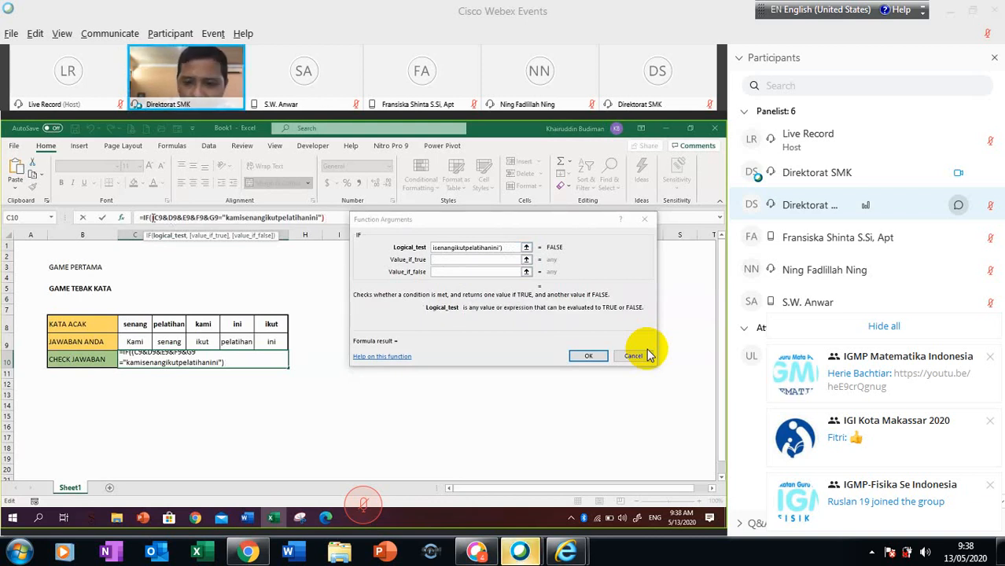
key(Delete)
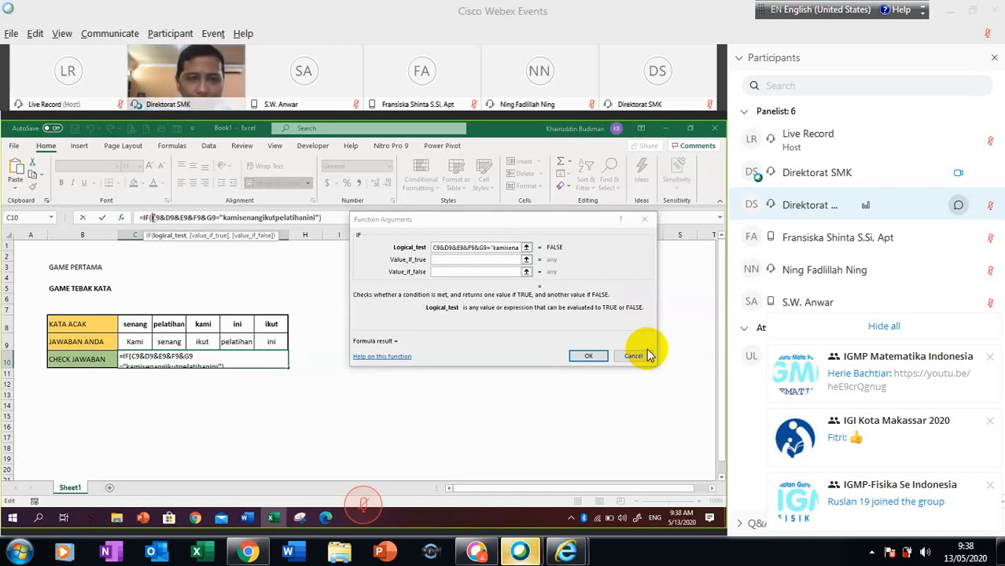
key(Right)
key(Right)
key(Right)
key(Right)
key(Right)
key(Right)
key(Right)
key(Right)
key(Right)
key(Right)
key(Right)
key(Right)
key(Right)
key(Right)
key(Right)
key(Right)
key(Right)
key(Right)
key(Right)
key(Right)
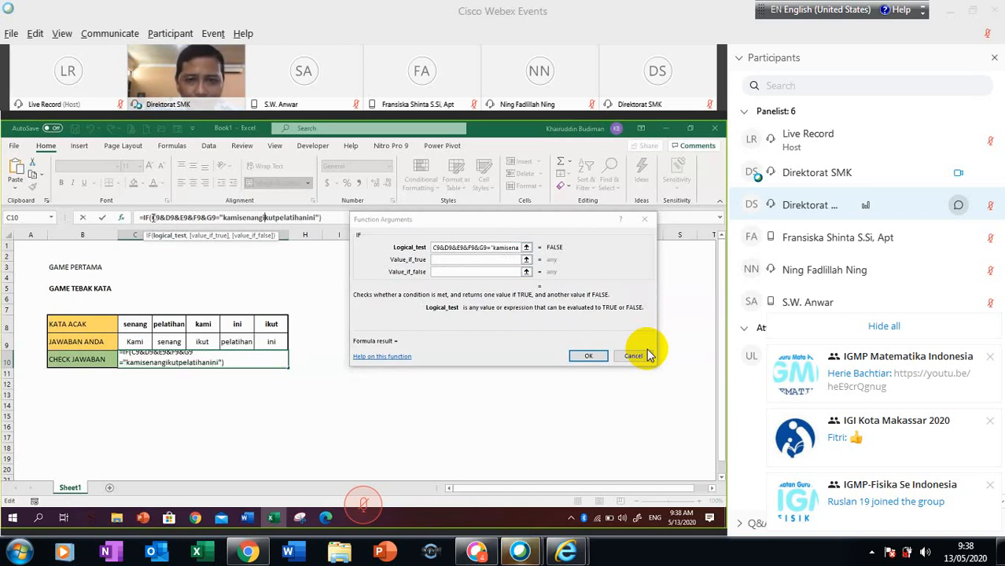
key(Right)
key(Right)
key(Right)
key(Right)
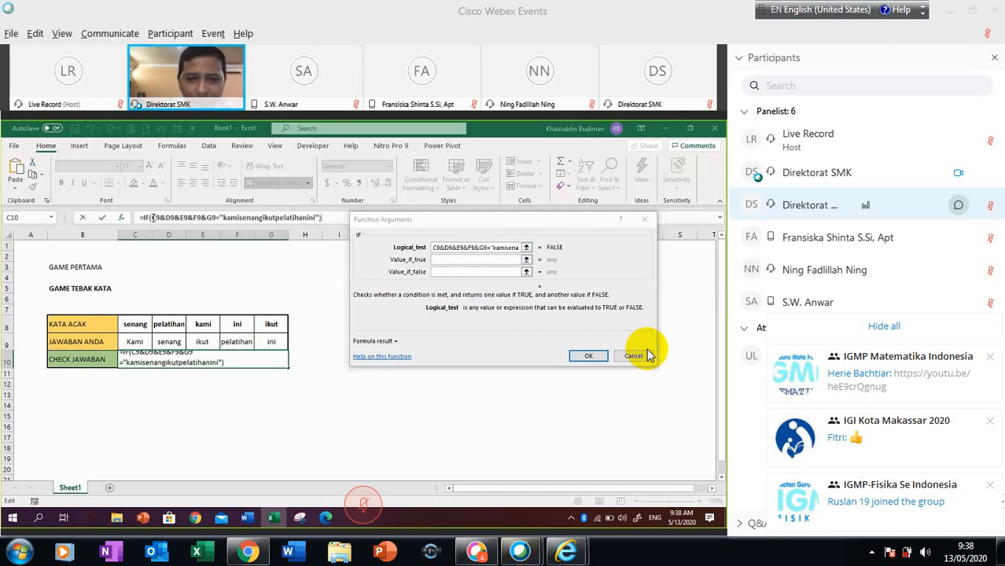
Step: Try extending the C10 formula after the closing parenthesis with a comma, "Jawaban Anda Benar" as the true result, and another comma
text(,)
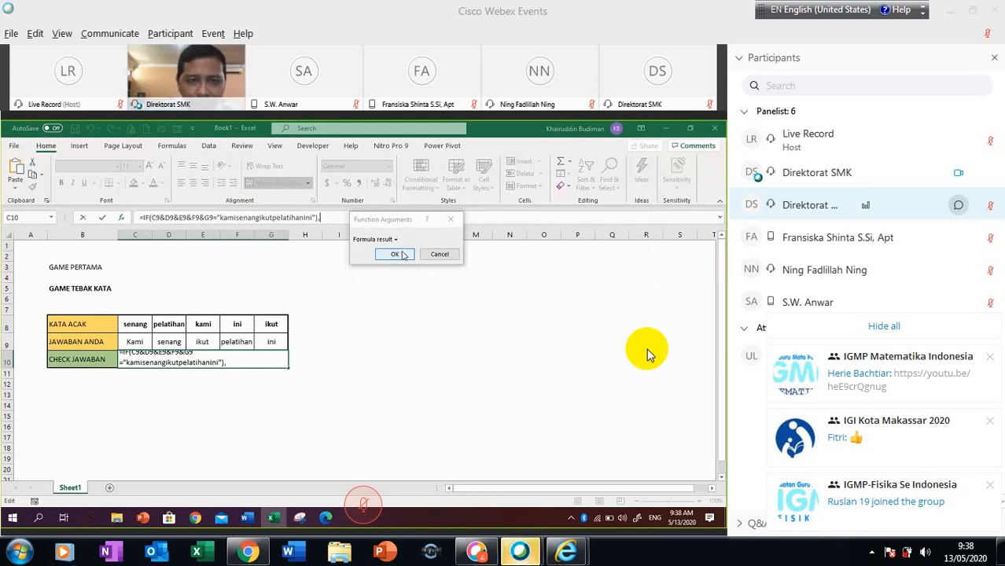
click(397, 254)
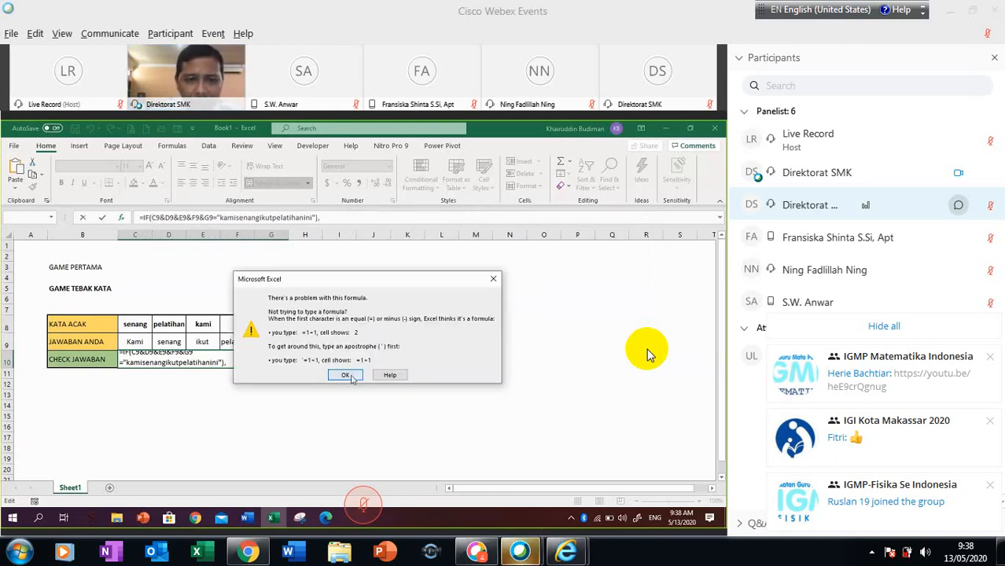
click(346, 375)
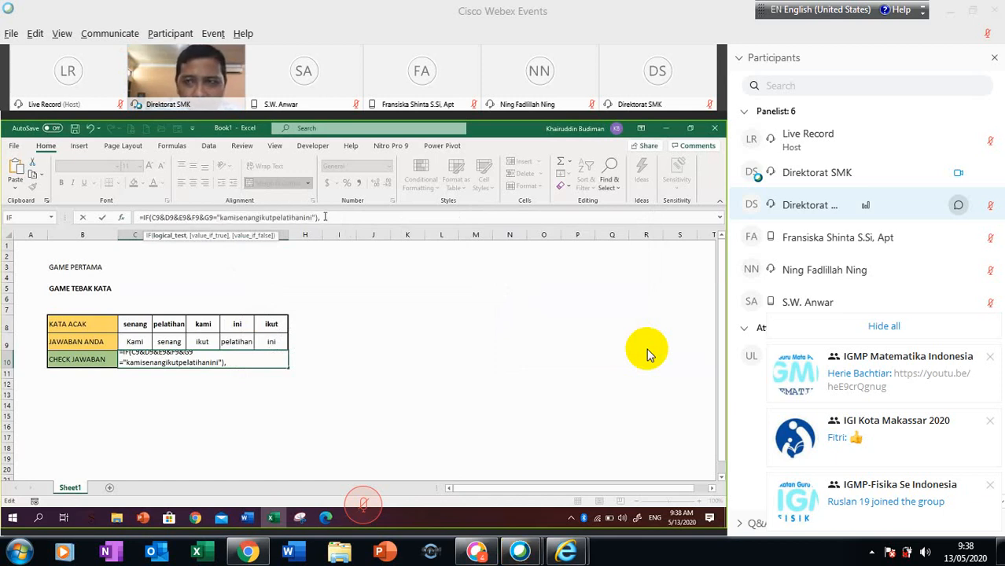
click(325, 216)
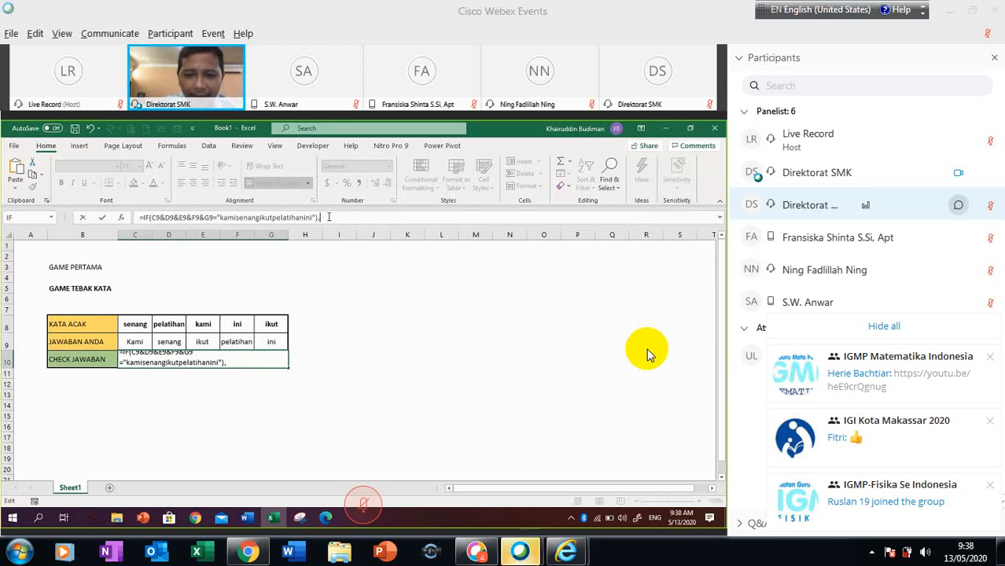
text(")
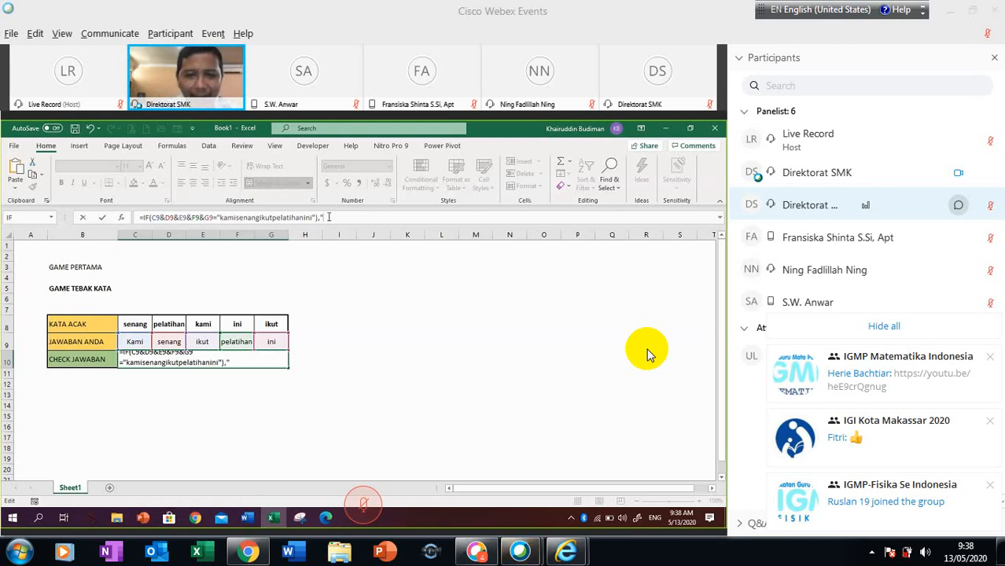
text(Jawaban)
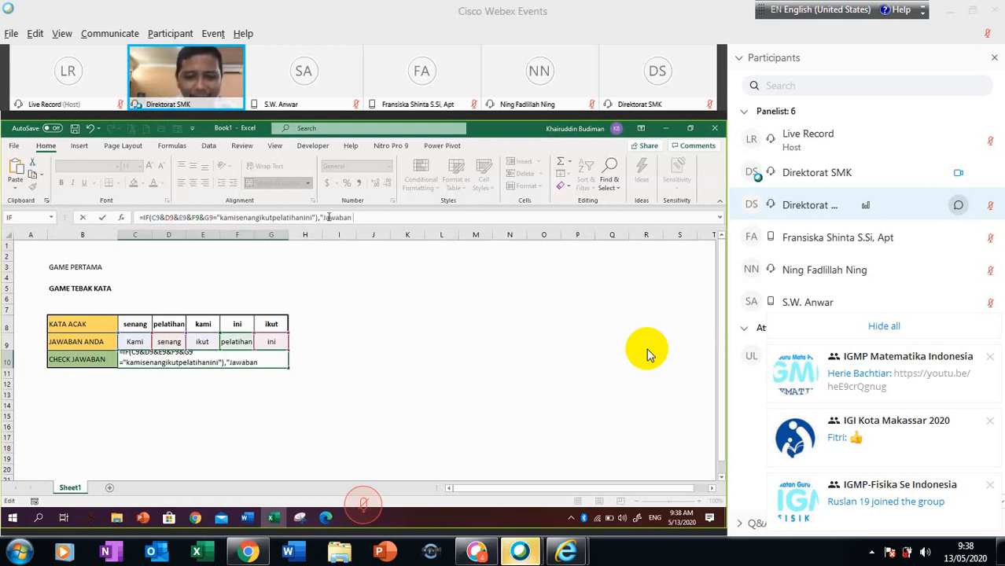
text( Anda Benar)
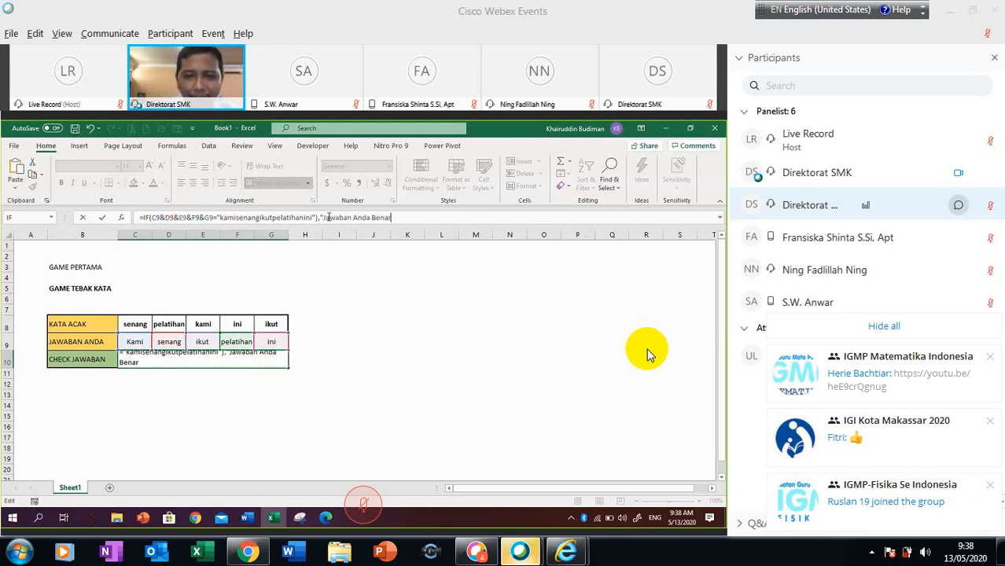
text(",)
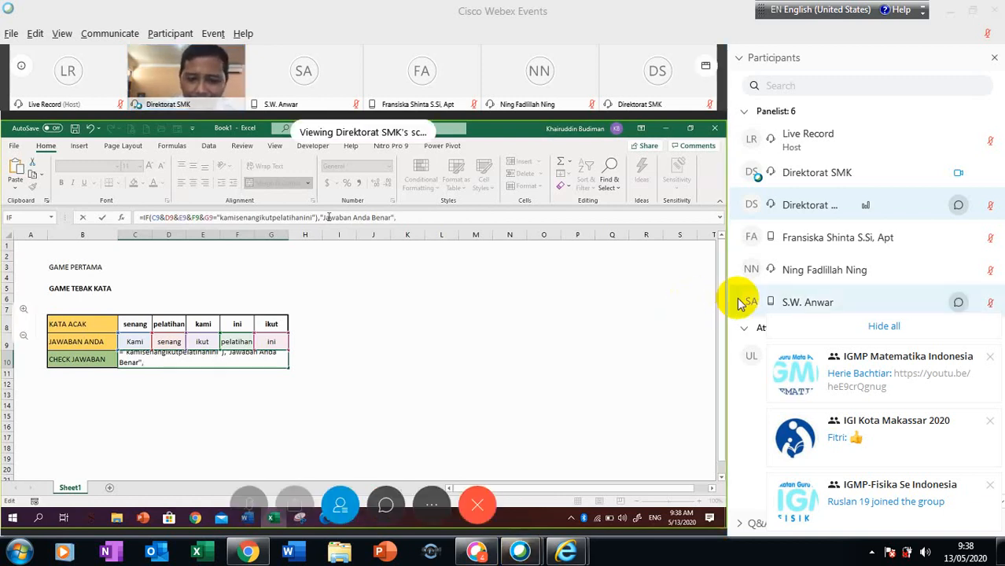
Step: Extend the IF logical test after E9 with an ampersand, cell F9 and another ampersand
click(796, 335)
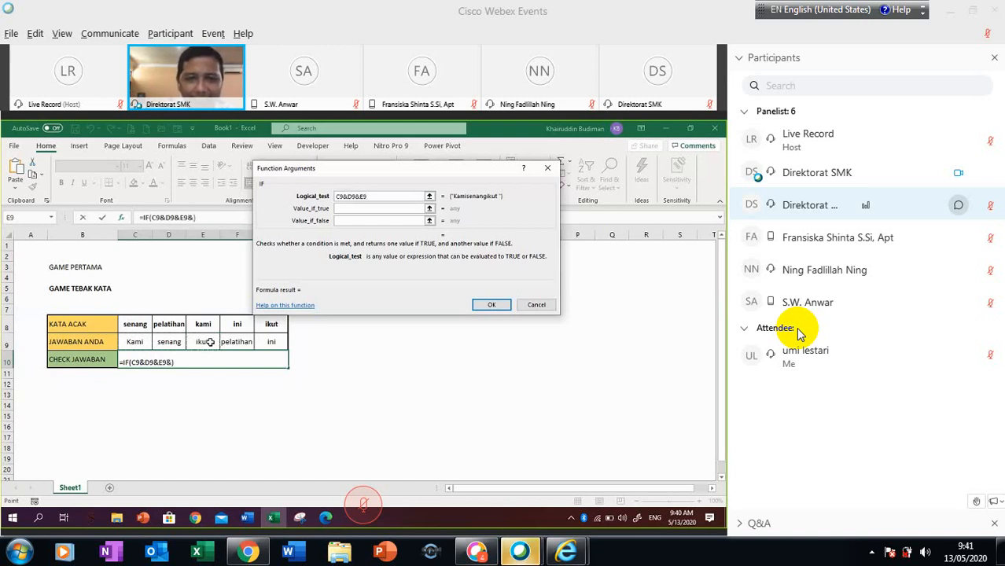
text(&)
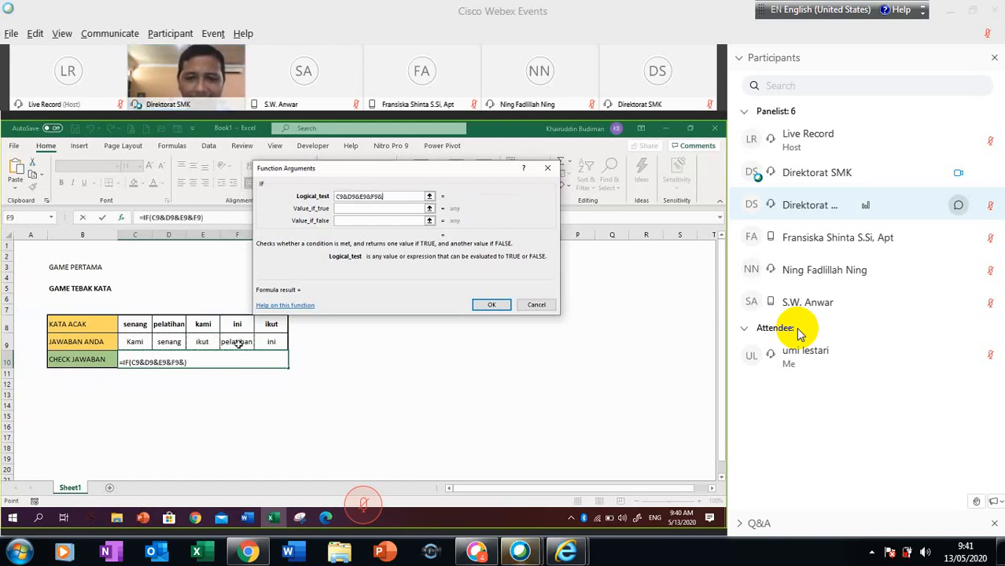
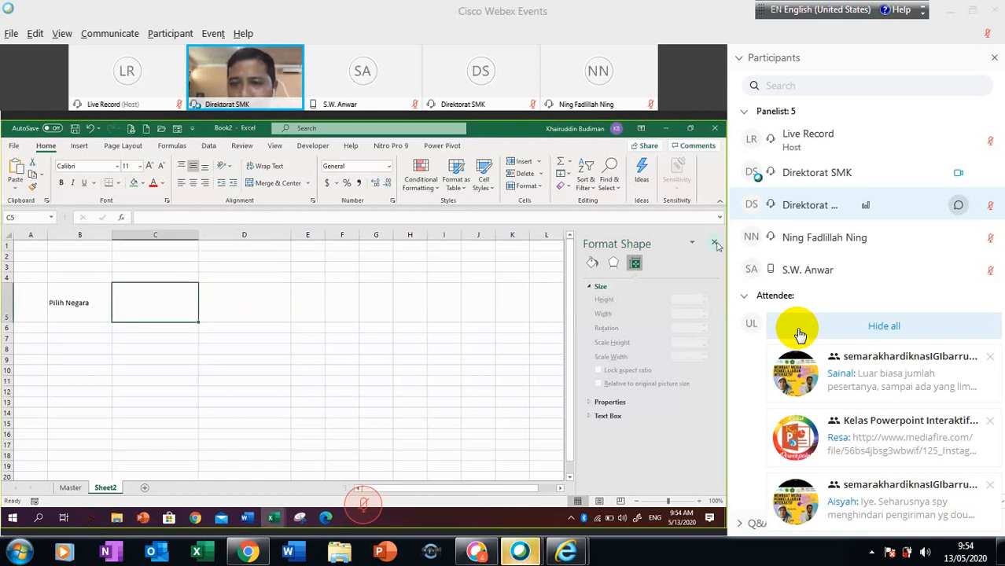
Step: Close the shape formatting options and start a data validation rule for cell C5 on Sheet2 that allows a List
click(714, 244)
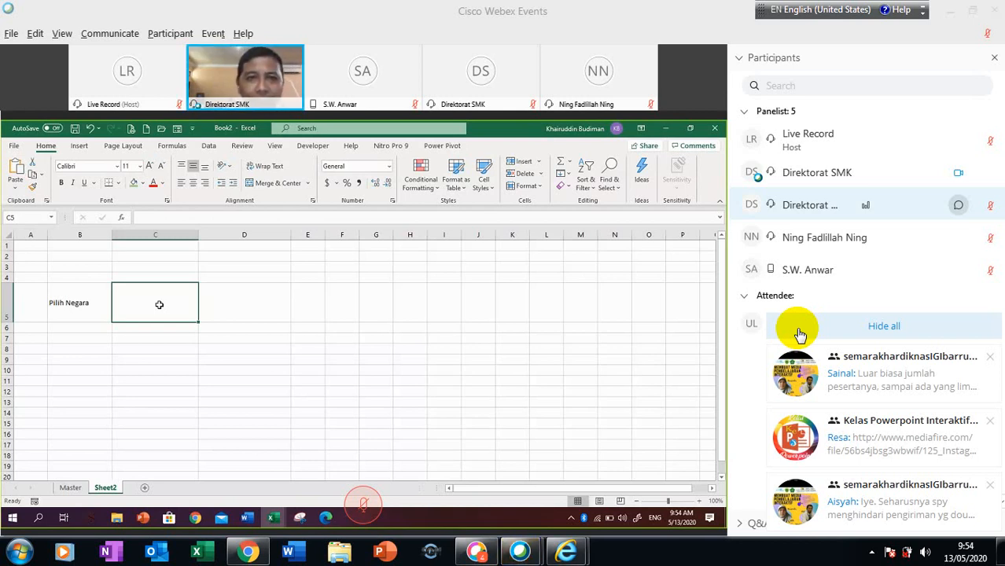
click(209, 147)
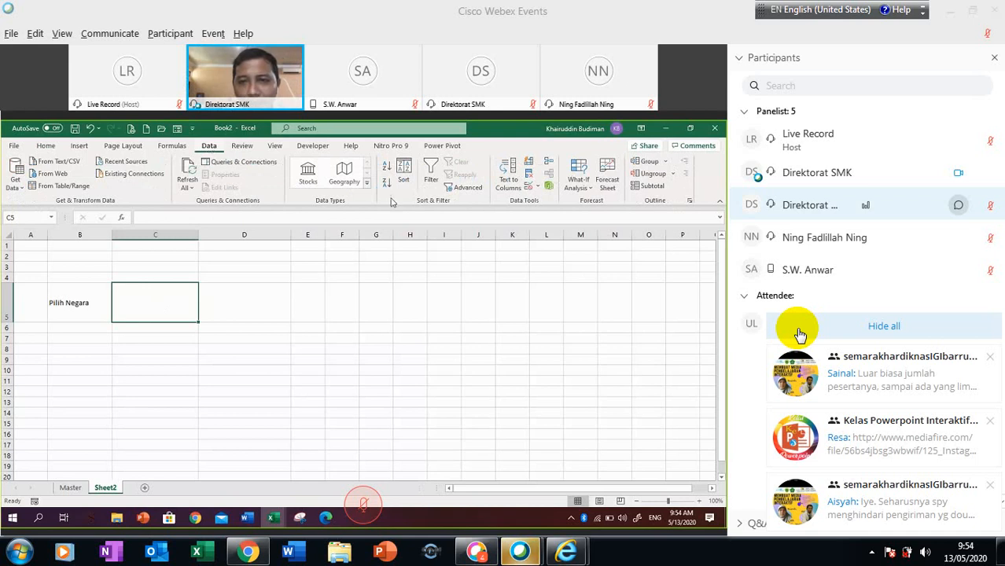
click(530, 187)
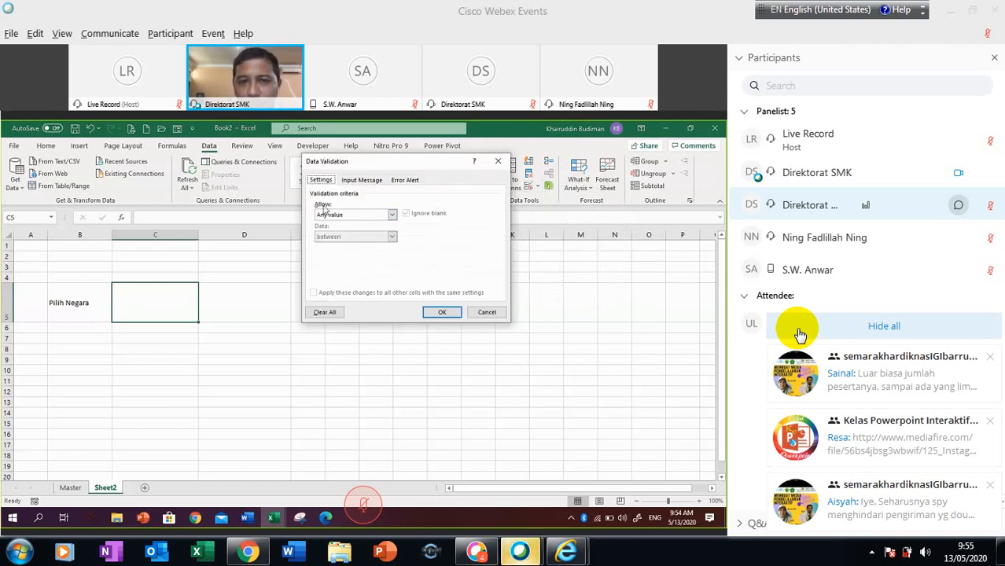
click(390, 215)
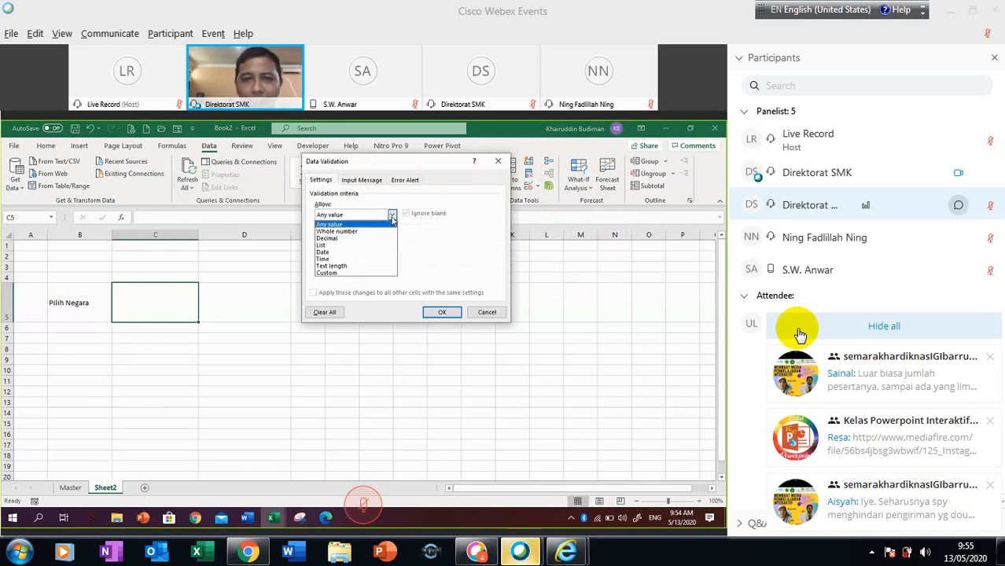
click(328, 247)
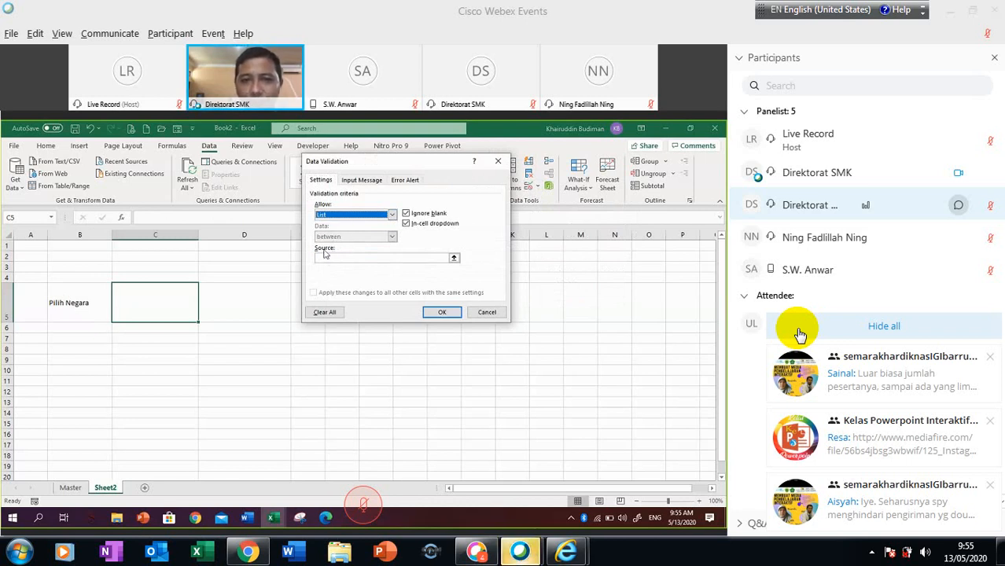
Step: Set the validation list source to the country names in =Master!$B$4:$B$10 and apply the rule
click(453, 259)
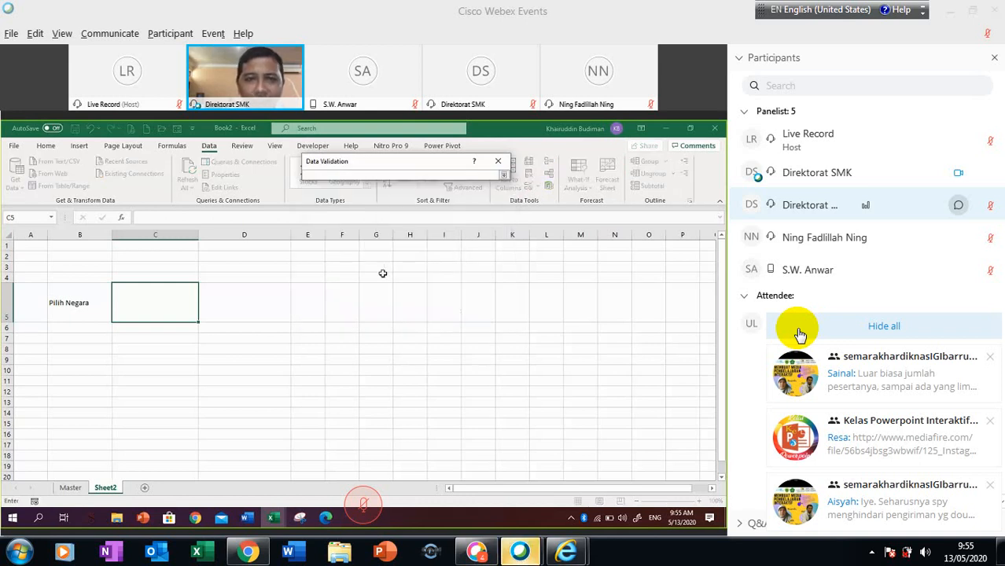
click(69, 488)
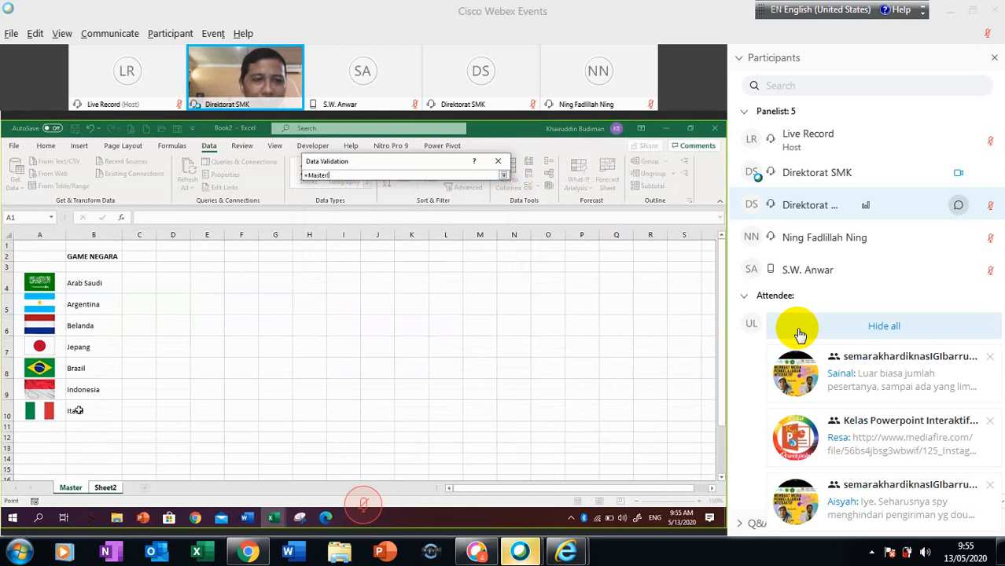
click(90, 286)
drag(90, 286, 72, 412)
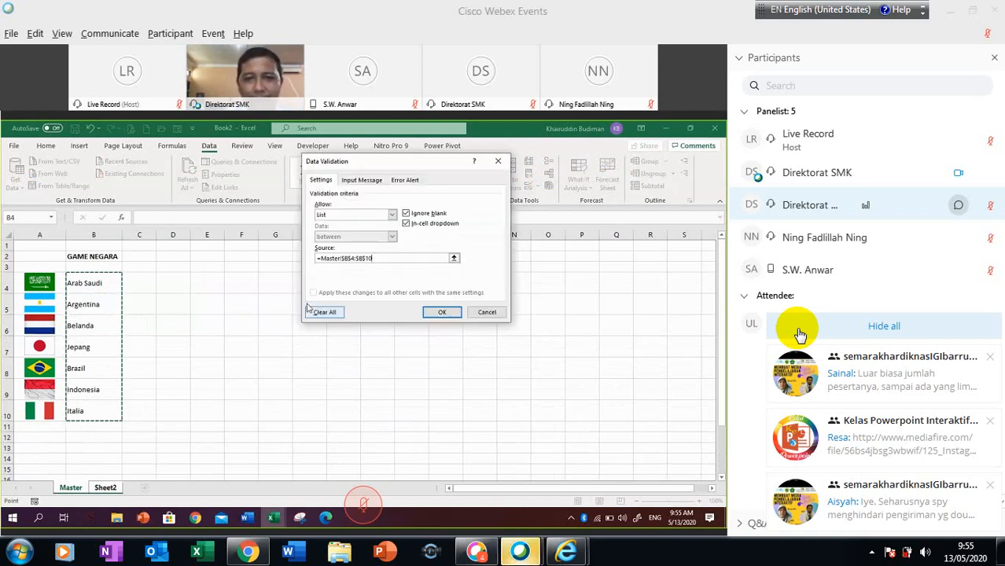
click(440, 311)
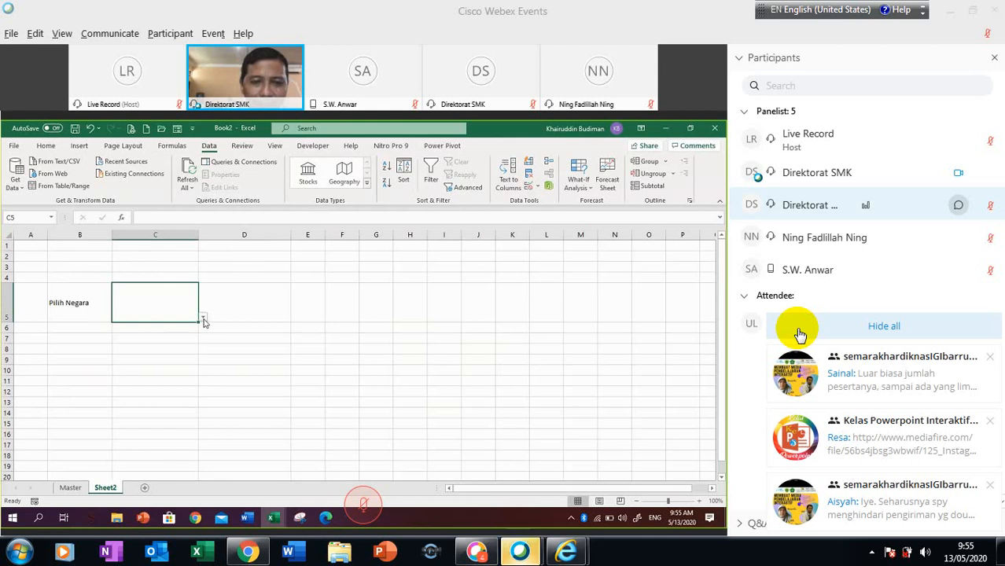
Step: Test the country dropdown in C5 by choosing Arab Saudi, Argentina and finally Jepang
click(203, 319)
key(Down)
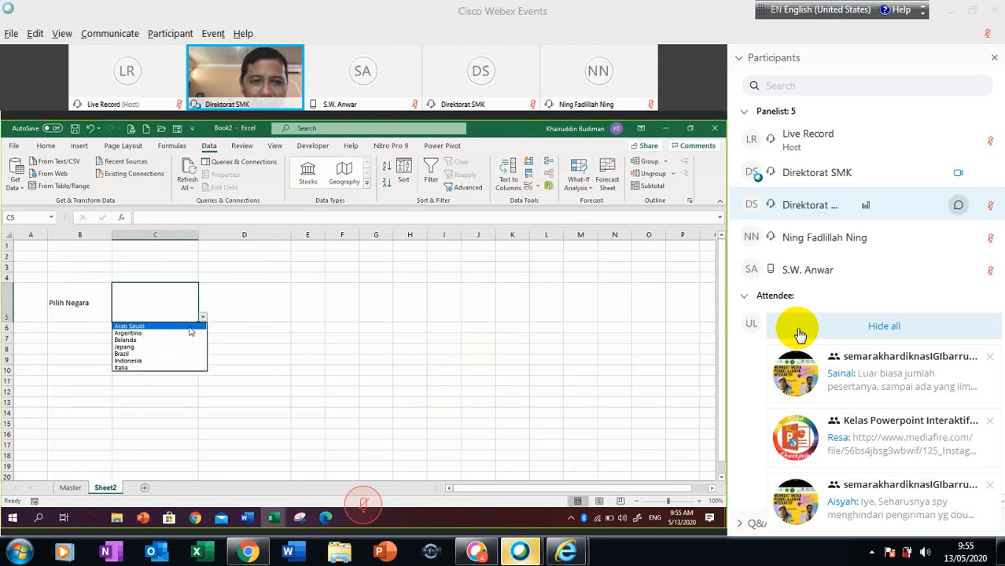
key(Return)
click(203, 319)
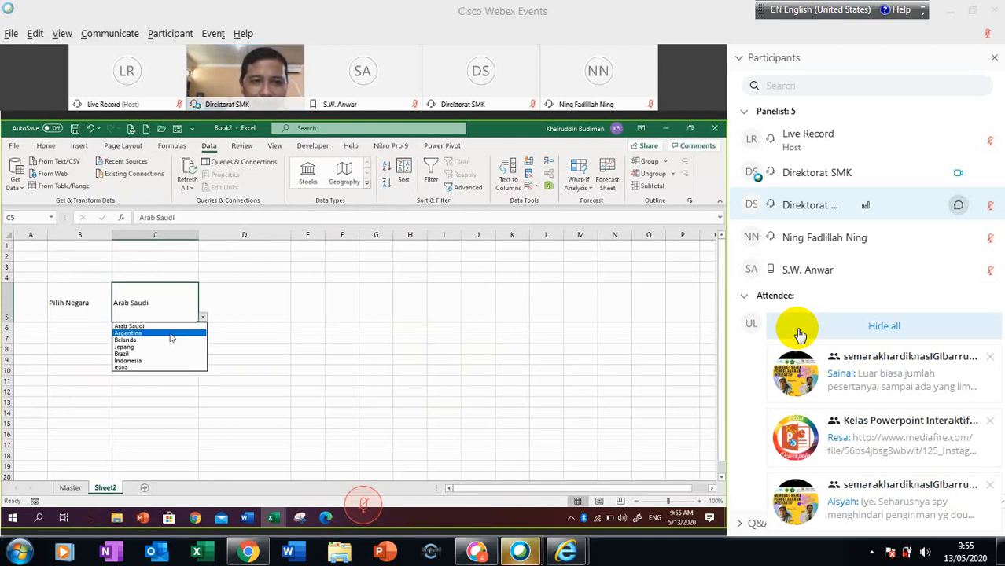
click(167, 334)
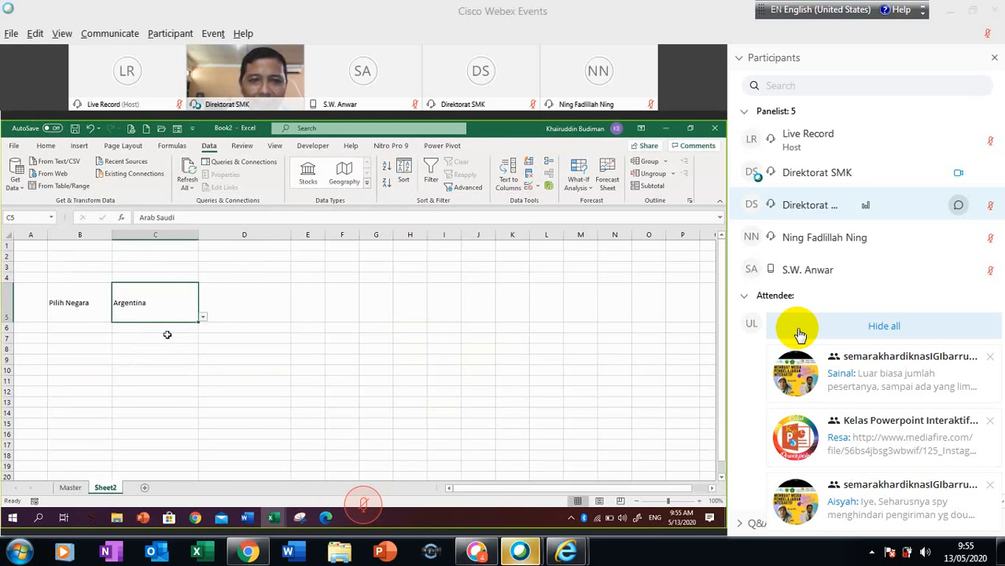
click(203, 317)
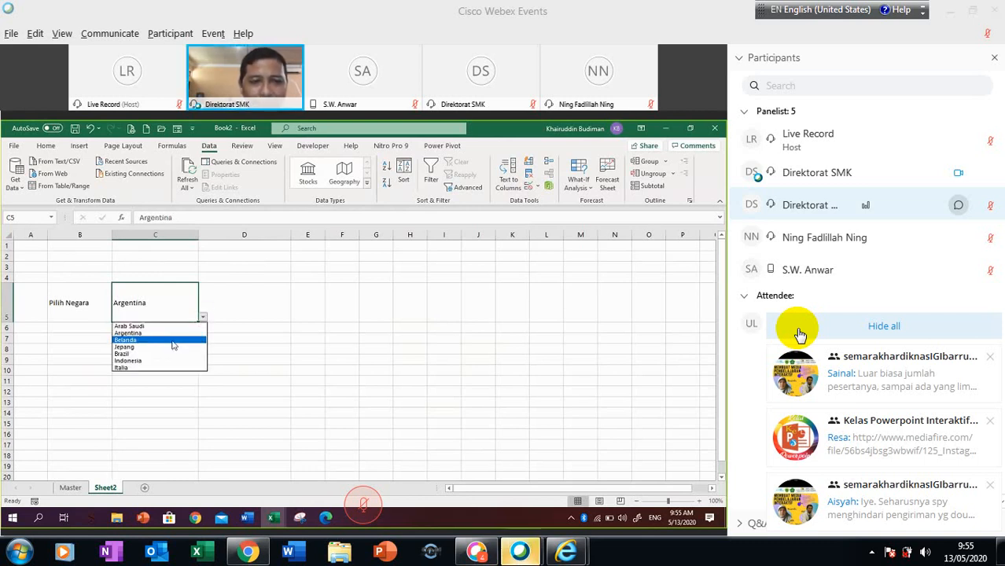
click(172, 347)
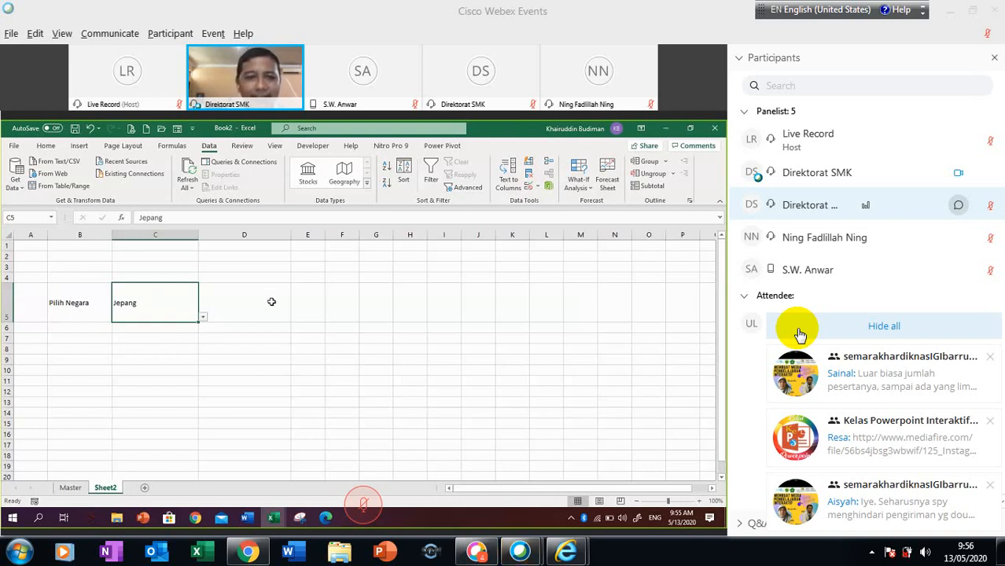
Step: Copy the Japanese flag from the Master sheet into D5 on Sheet2, beside the chosen country
click(77, 487)
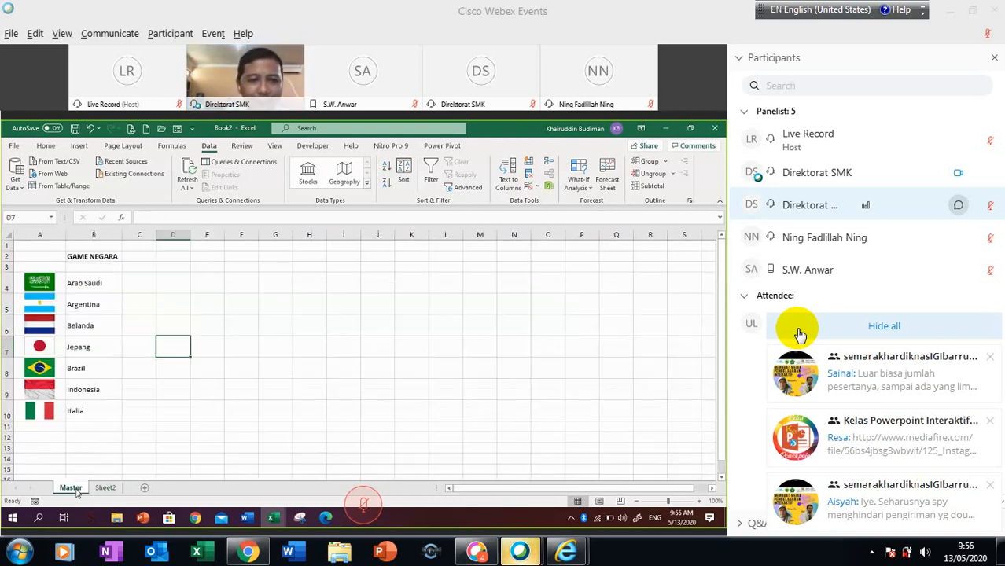
click(46, 347)
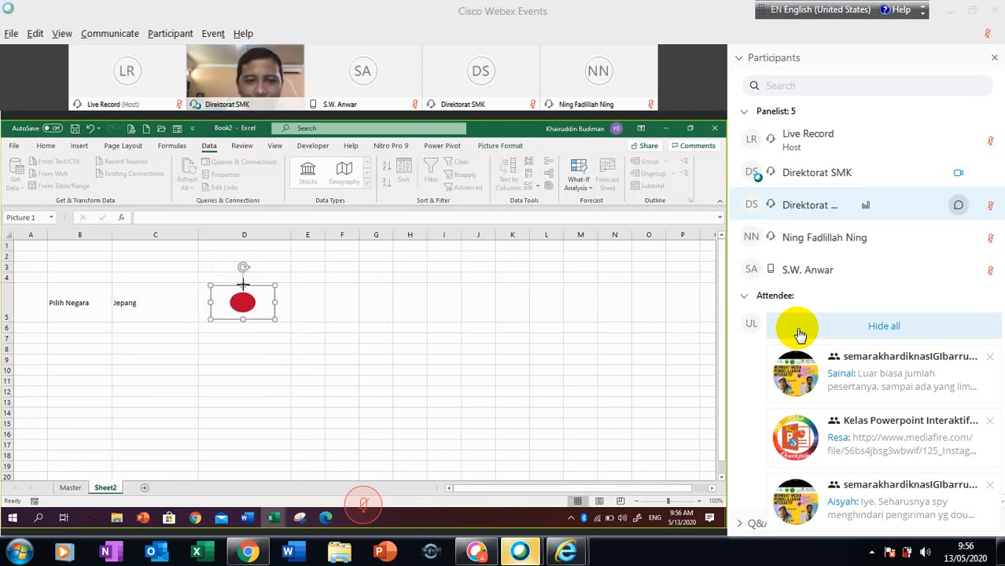
Step: Examine the country names under GAME NEGARA on the Master sheet, moving up and down through B4:B10
click(799, 334)
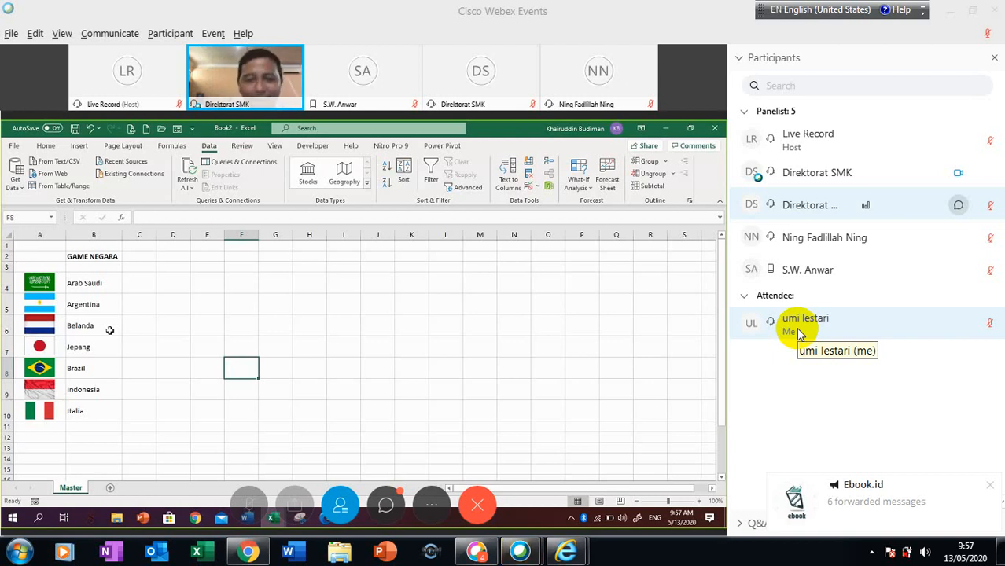
click(82, 281)
key(Down)
key(Down)
key(Down)
key(Down)
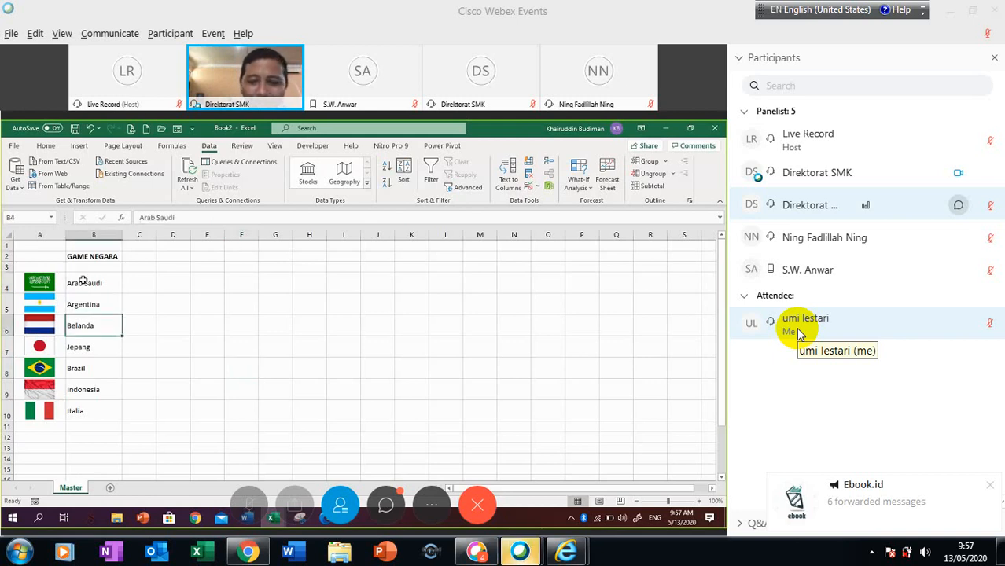
key(Down)
key(Down)
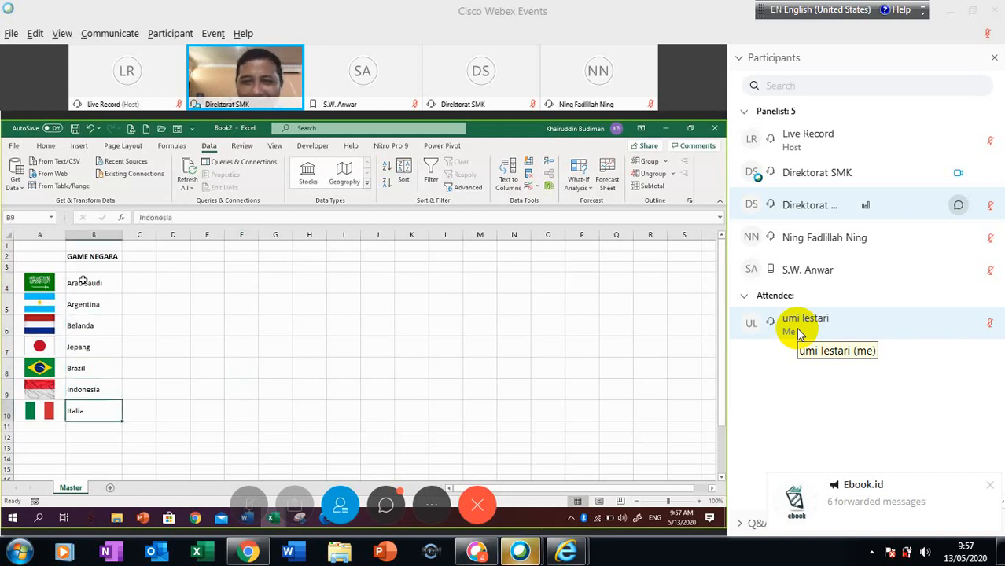
key(Down)
key(Up)
key(Up)
key(Up)
key(Up)
key(Up)
key(Up)
key(Up)
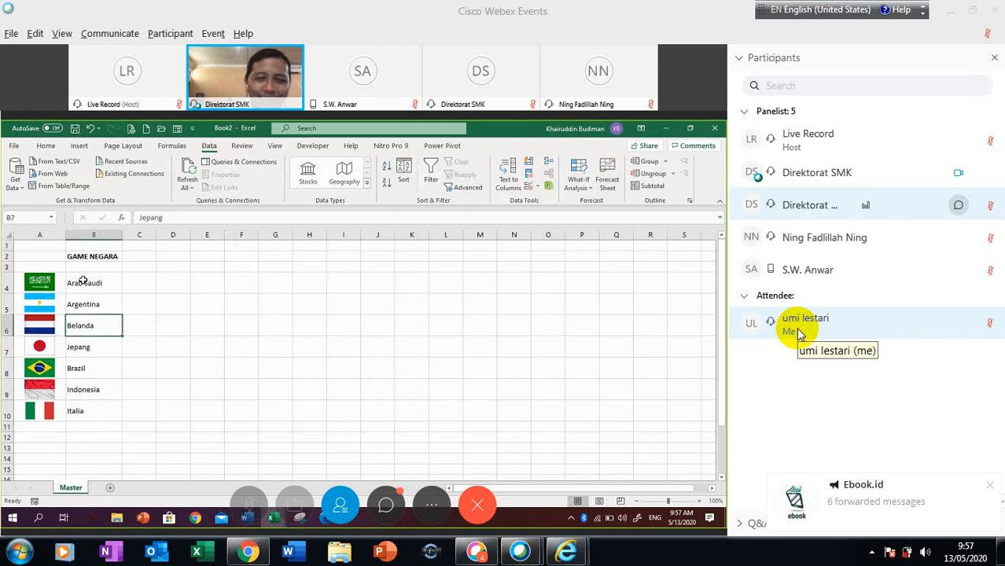
key(Down)
key(Down)
key(Down)
key(Down)
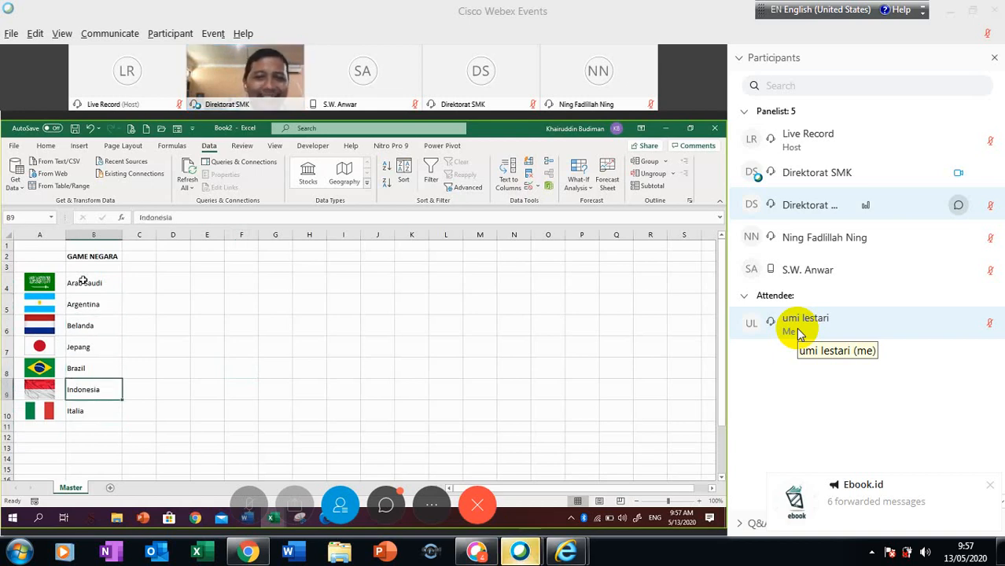
key(Down)
key(Up)
key(Up)
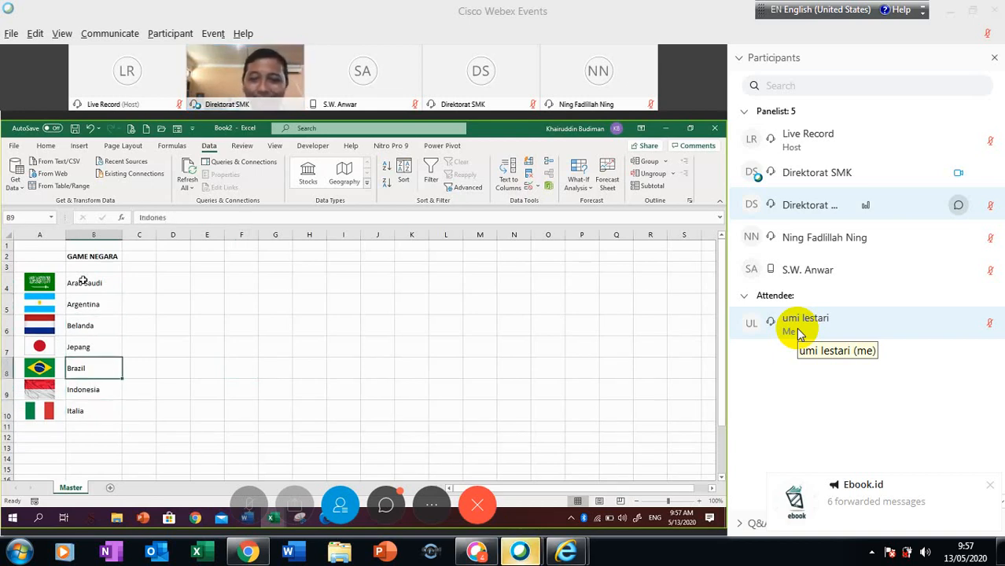
key(Up)
key(Up)
key(Up)
key(Up)
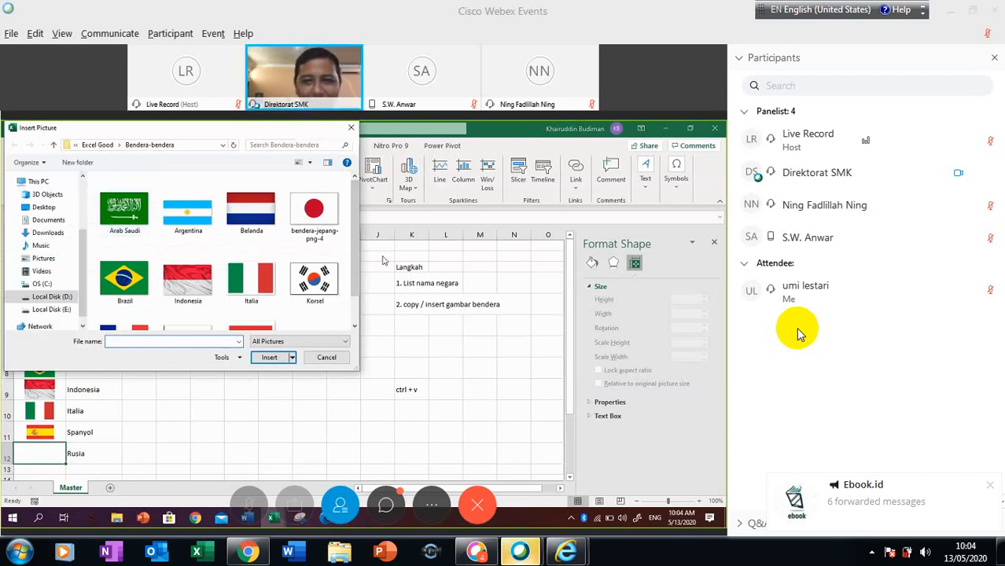
Step: Insert the Rusia flag picture beside its name in A12 and open the alignment options for all the flag pictures
scroll(189, 292, down, 1)
click(185, 295)
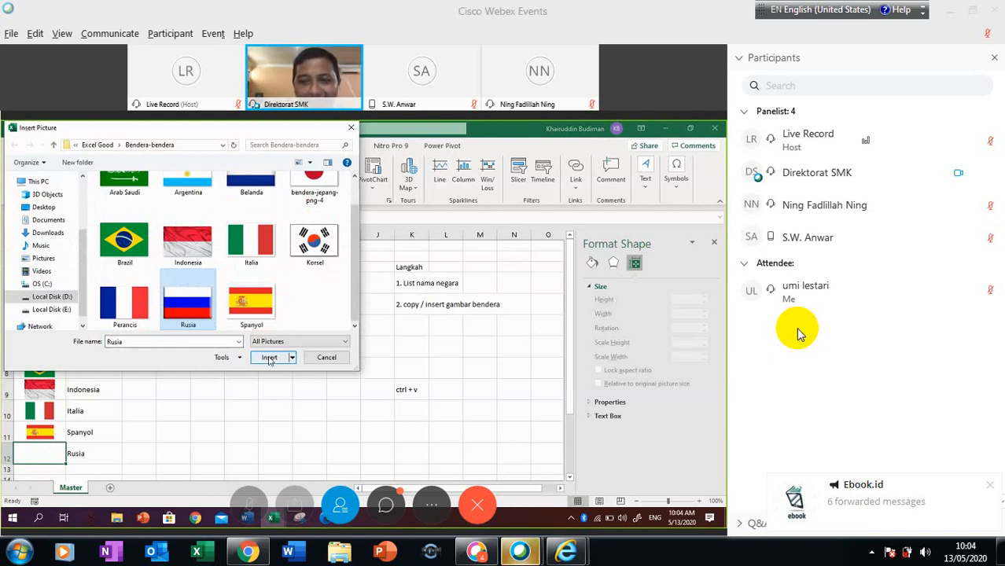
click(269, 358)
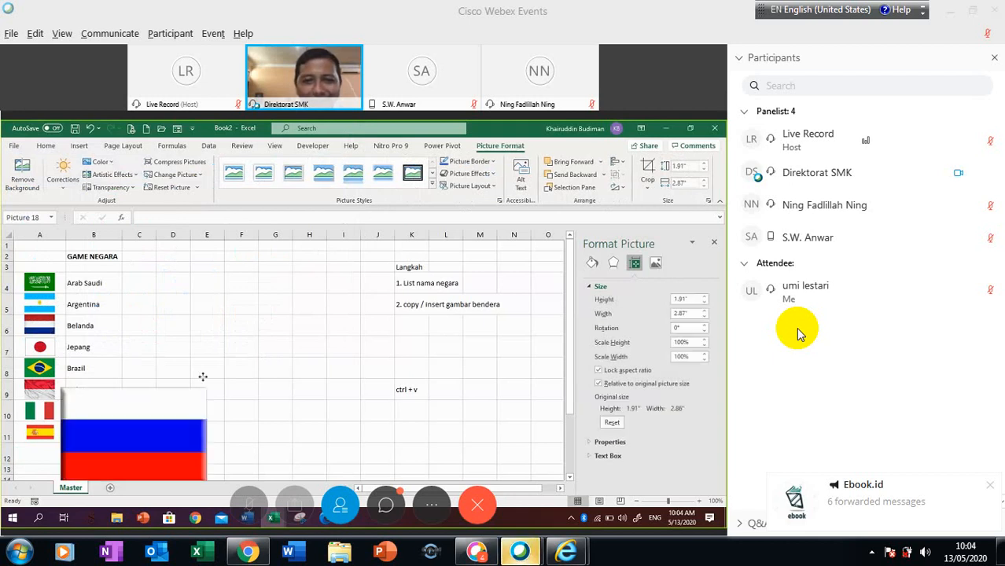
drag(203, 377, 129, 418)
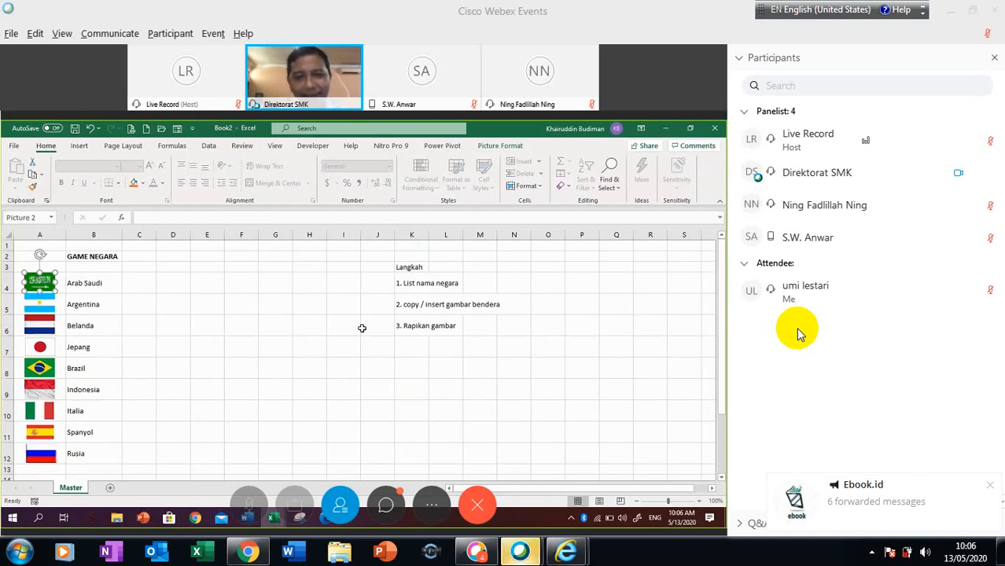
key(ctrl+a)
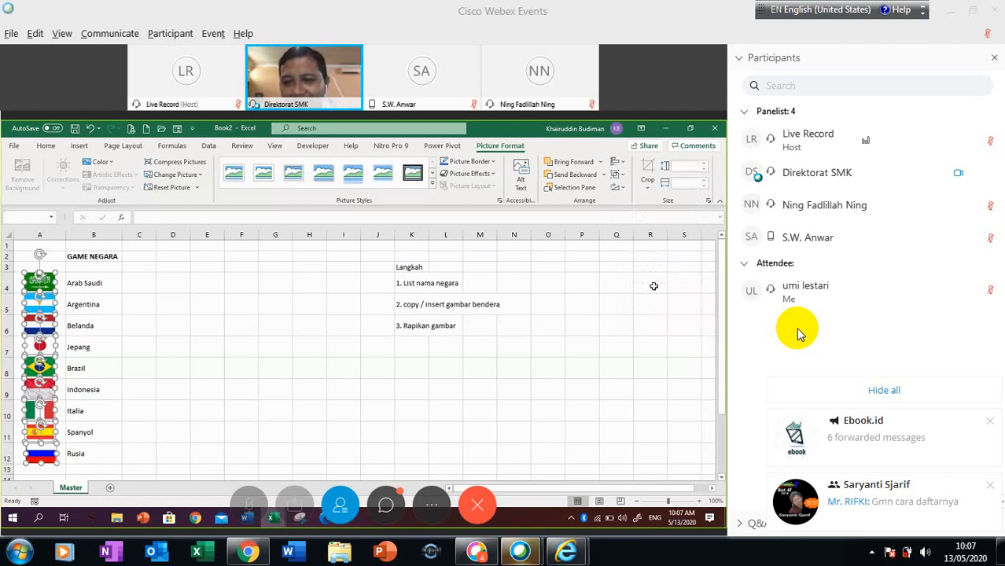
click(621, 163)
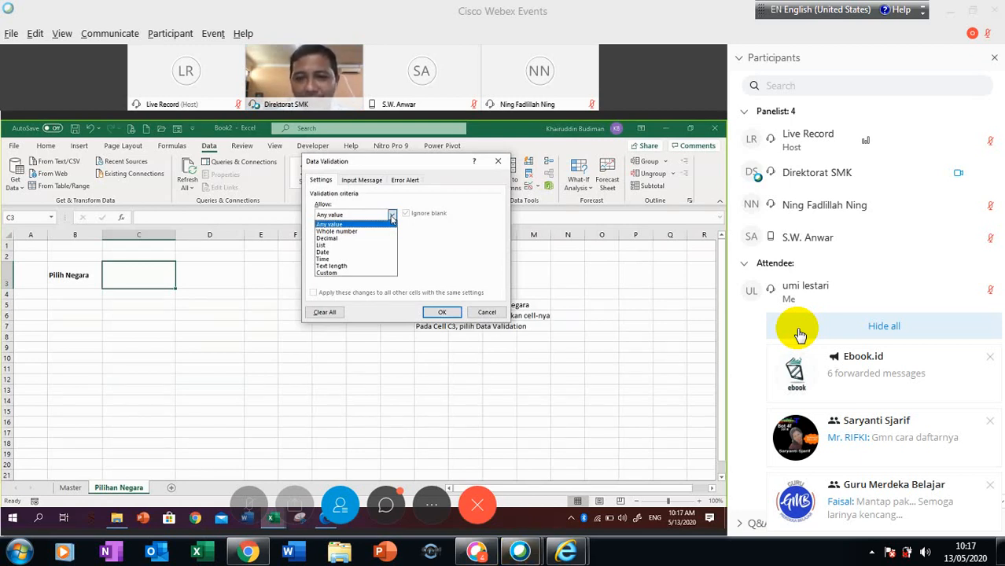
Step: Set C3's data validation to List, sourced from the country names Arab Saudi through Rusia on the Master sheet
click(334, 245)
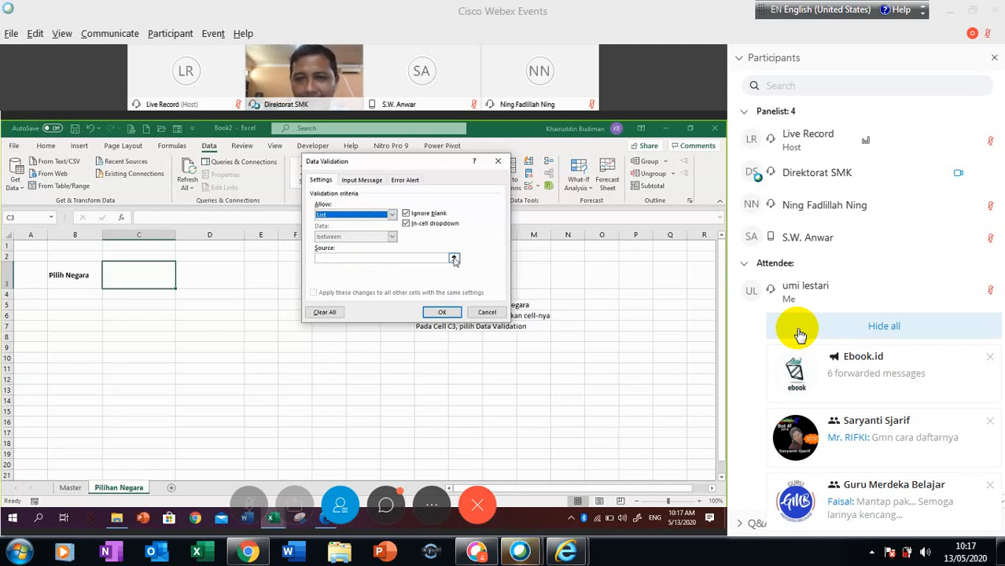
click(453, 259)
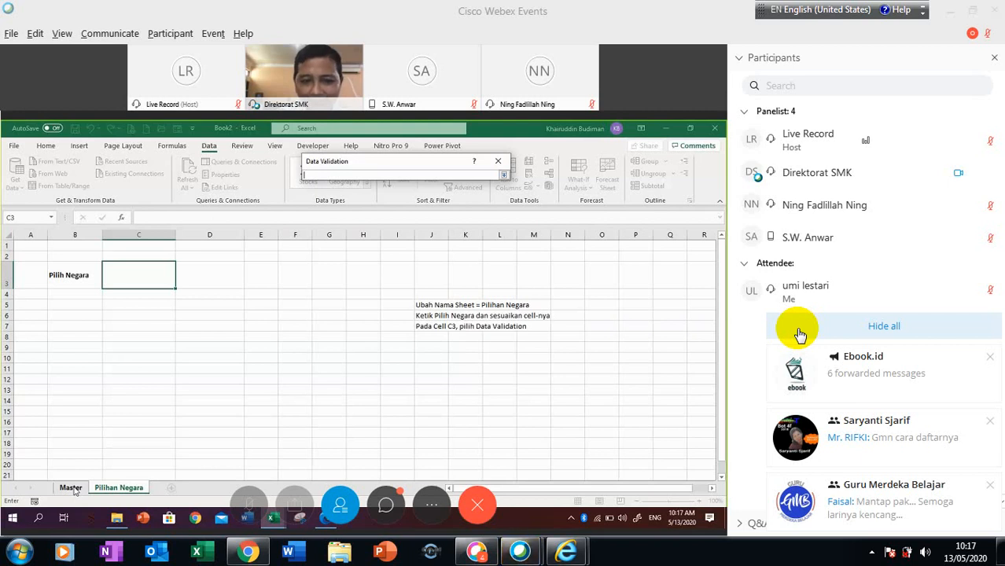
click(73, 488)
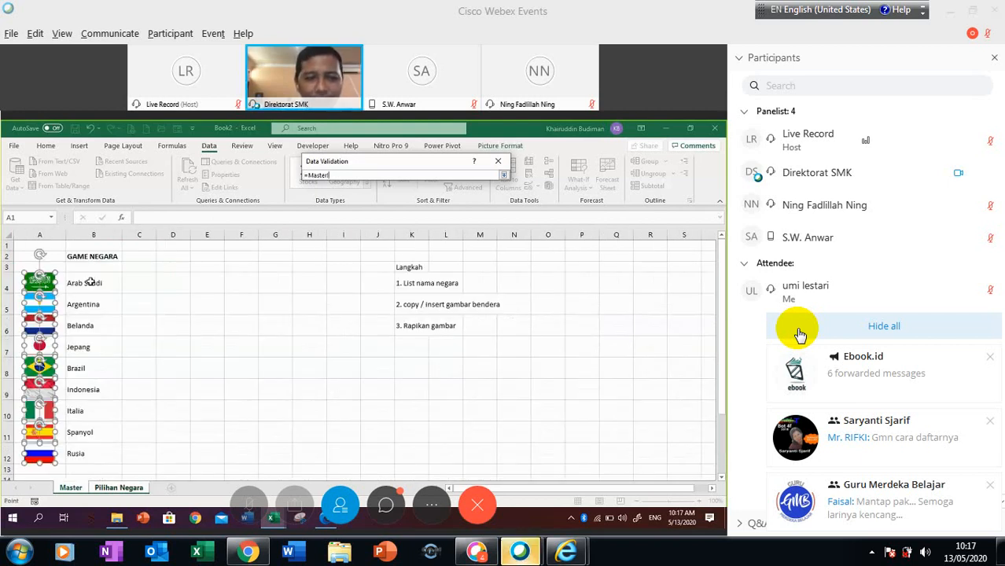
drag(89, 281, 78, 447)
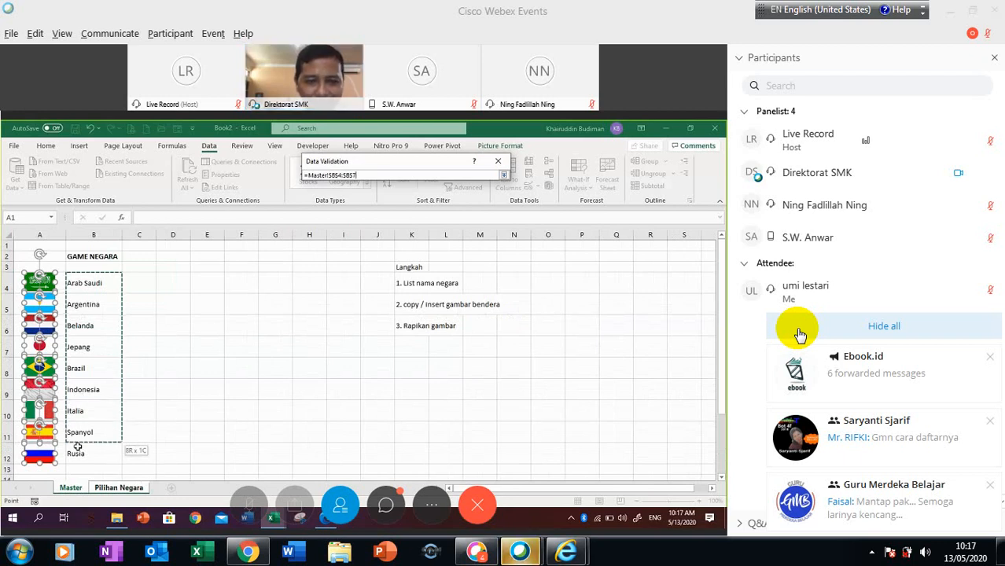
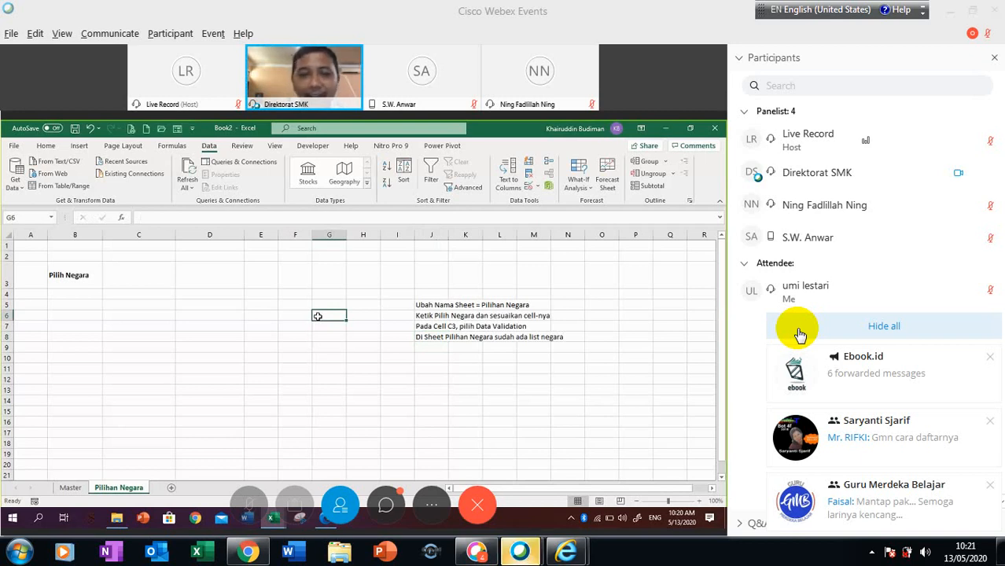
Step: Compare the country in C3 and the neighbouring cell D3 on Pilihan Negara with the flag pictures on the Master sheet
click(844, 336)
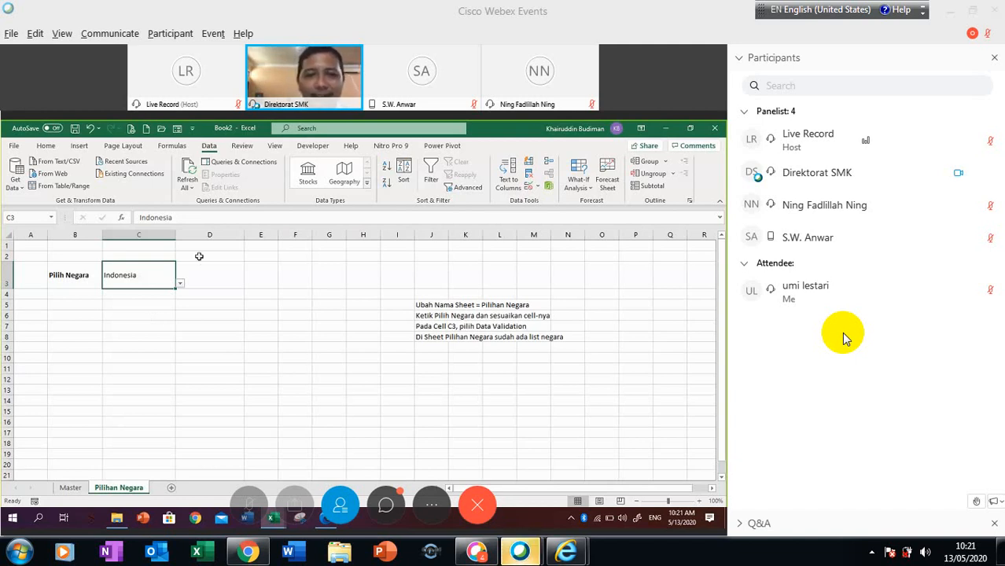
click(226, 271)
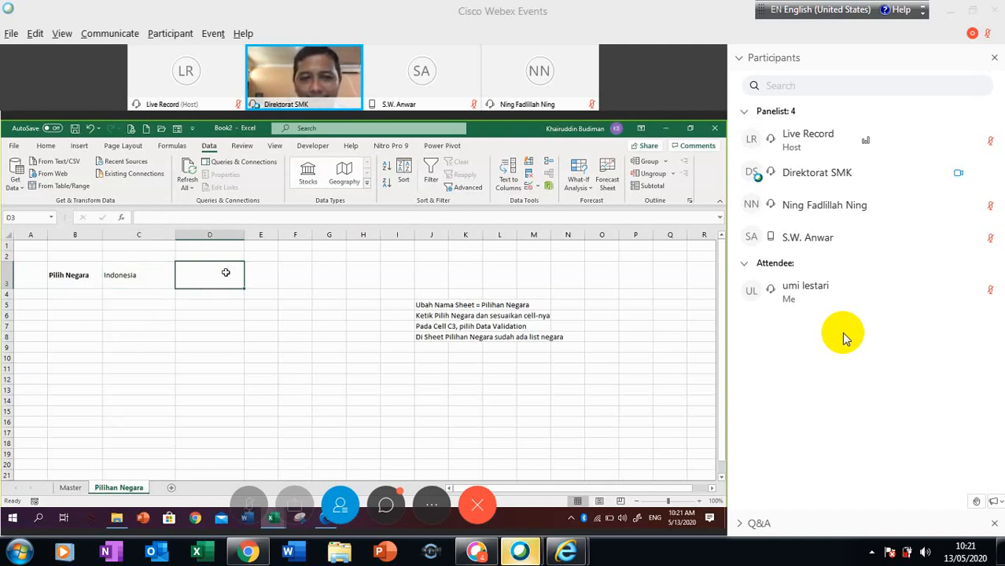
click(113, 279)
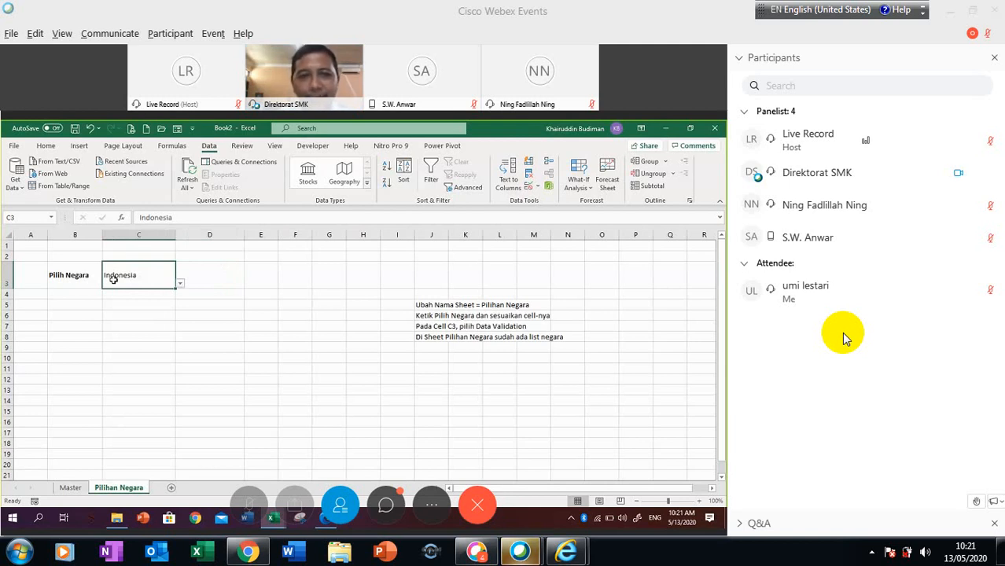
click(214, 275)
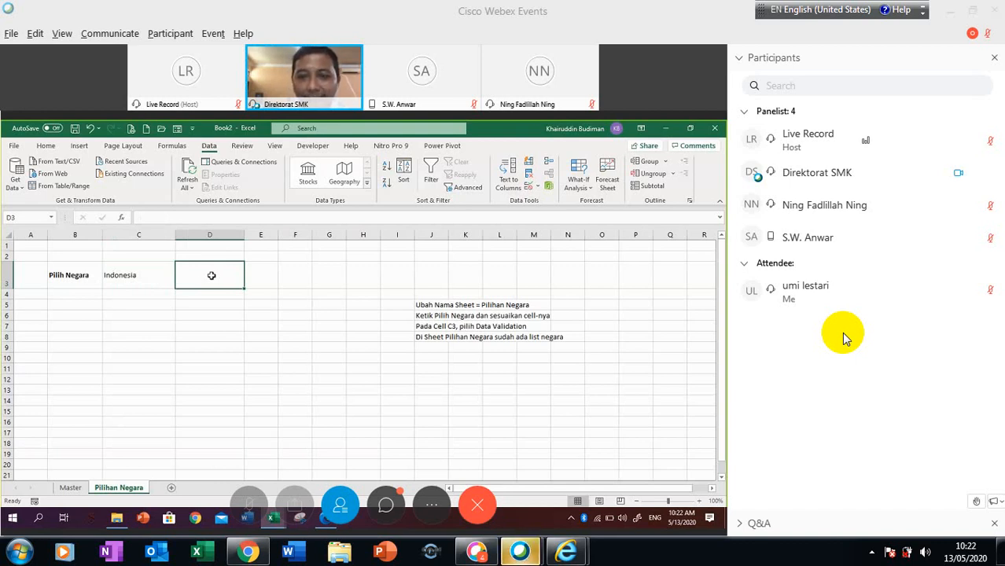
click(71, 488)
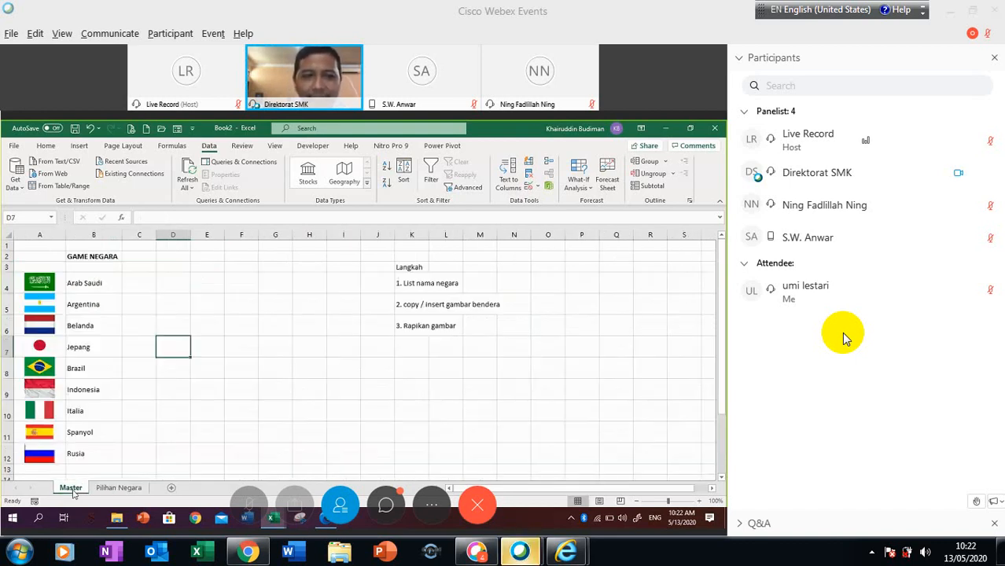
click(39, 389)
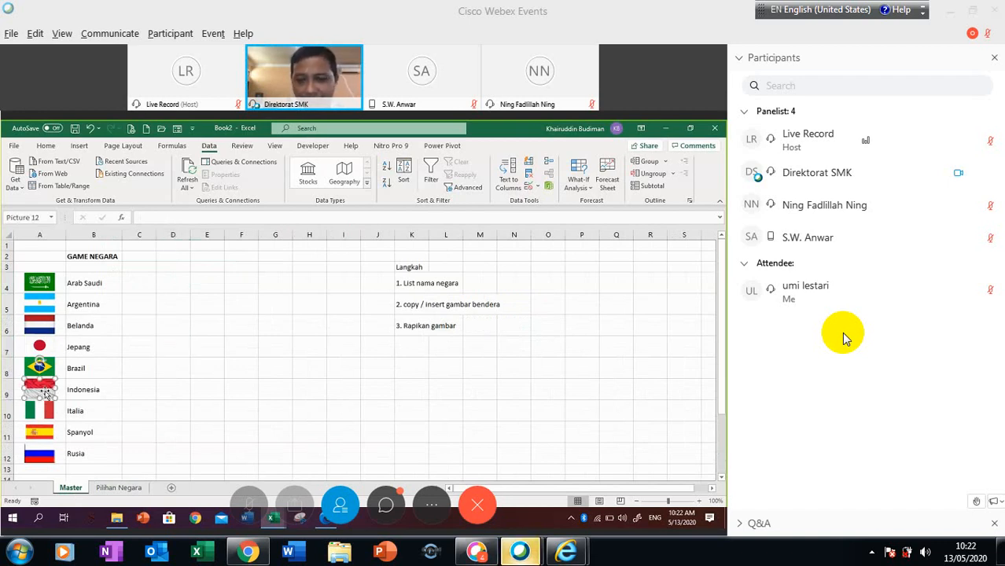
click(119, 487)
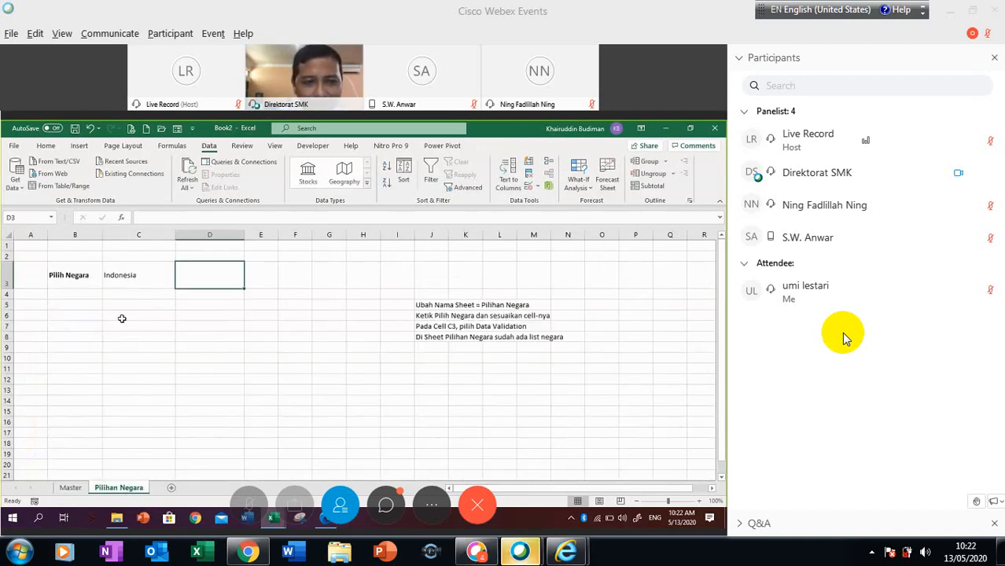
click(69, 489)
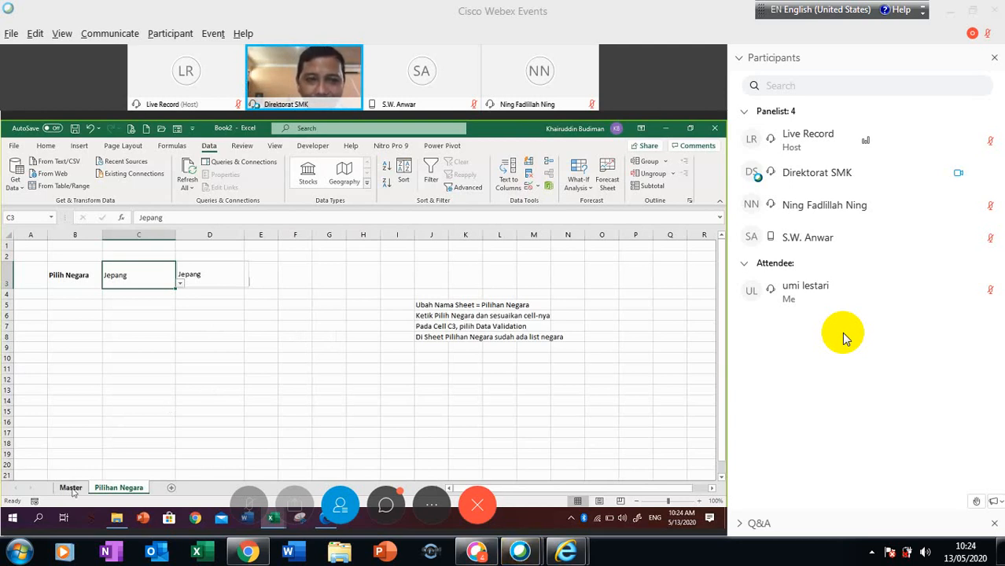
click(71, 489)
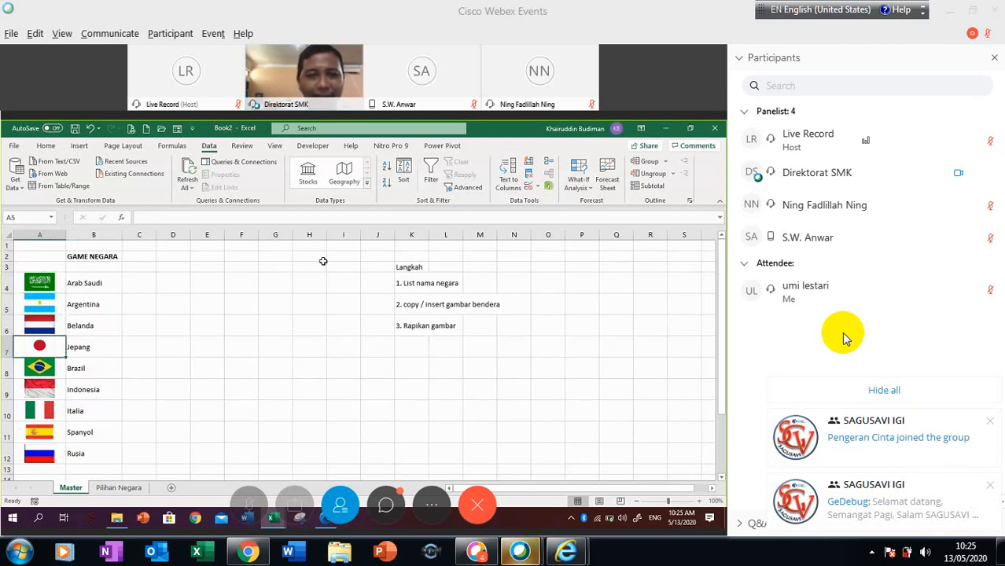
Step: Hide the pop-up message notifications and close the Participants panel in Cisco Webex
click(865, 397)
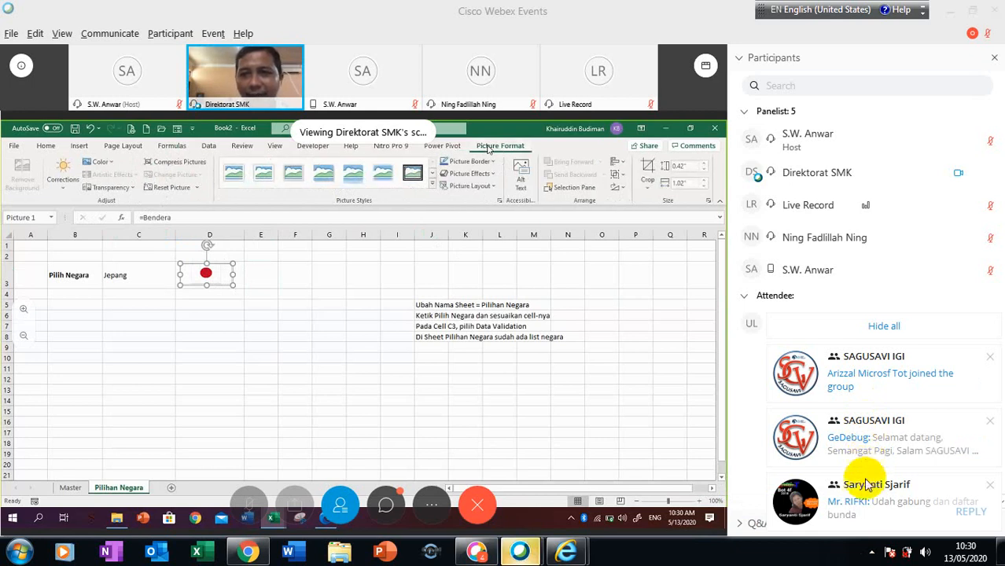
click(897, 325)
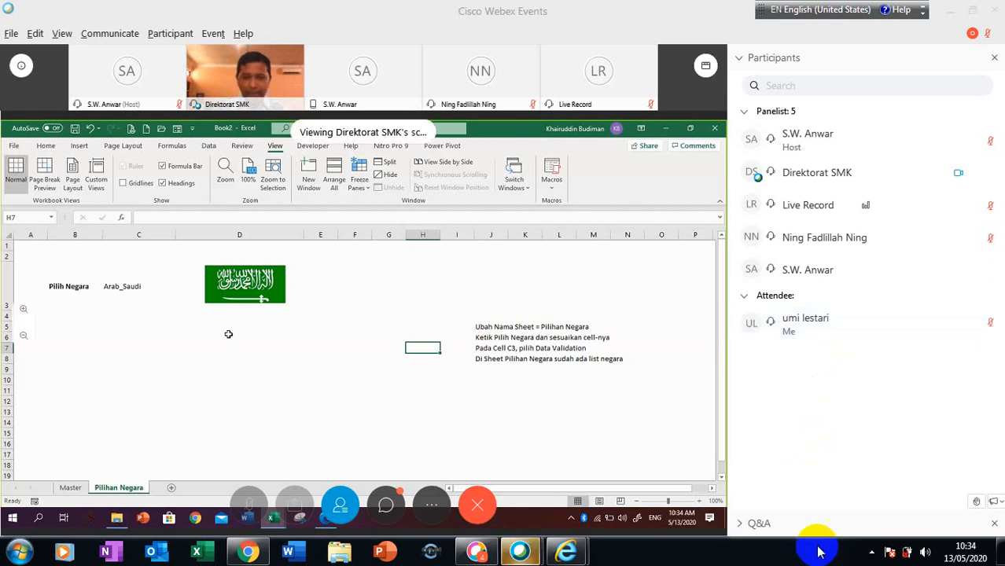
click(995, 60)
click(994, 58)
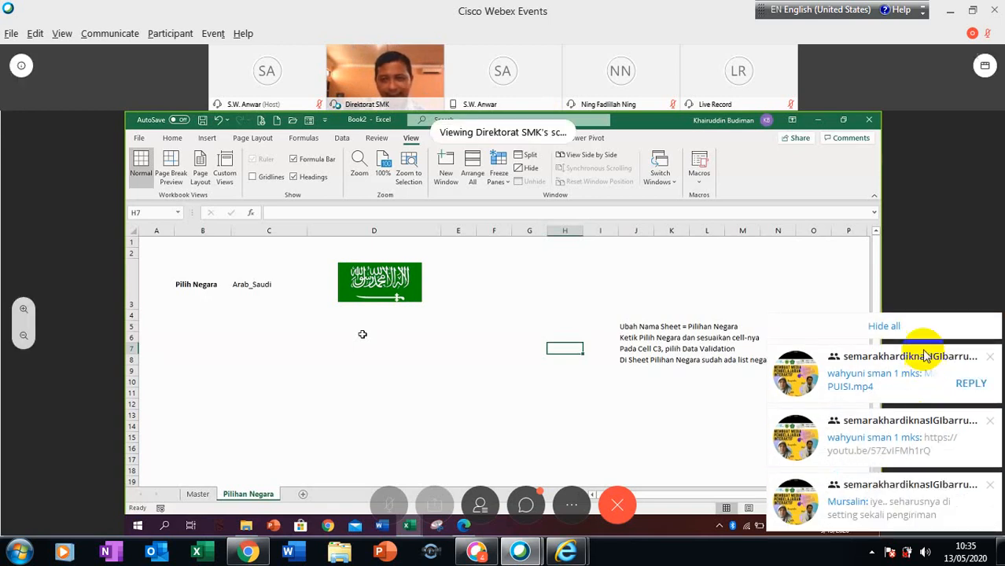
click(922, 328)
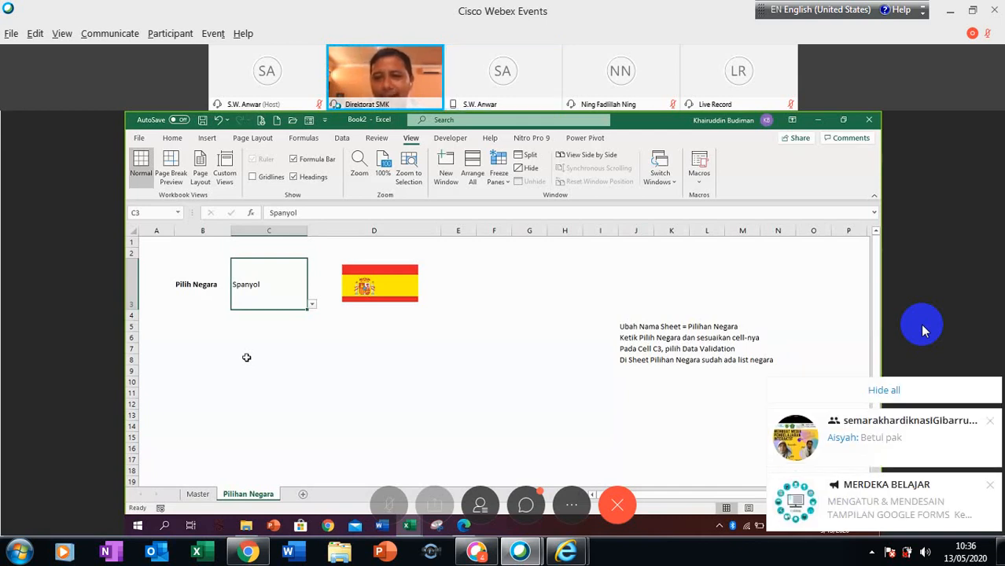
click(635, 391)
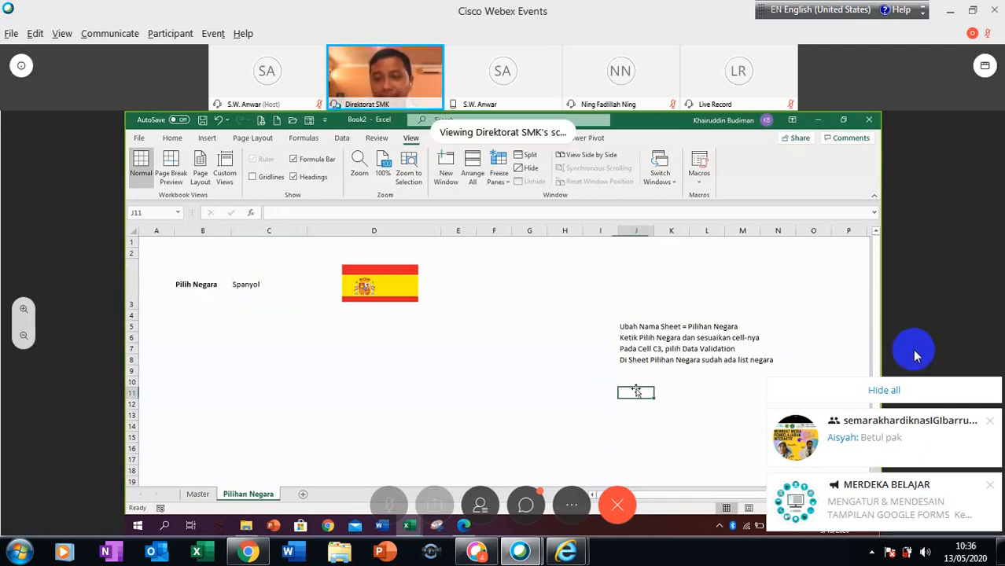
click(896, 388)
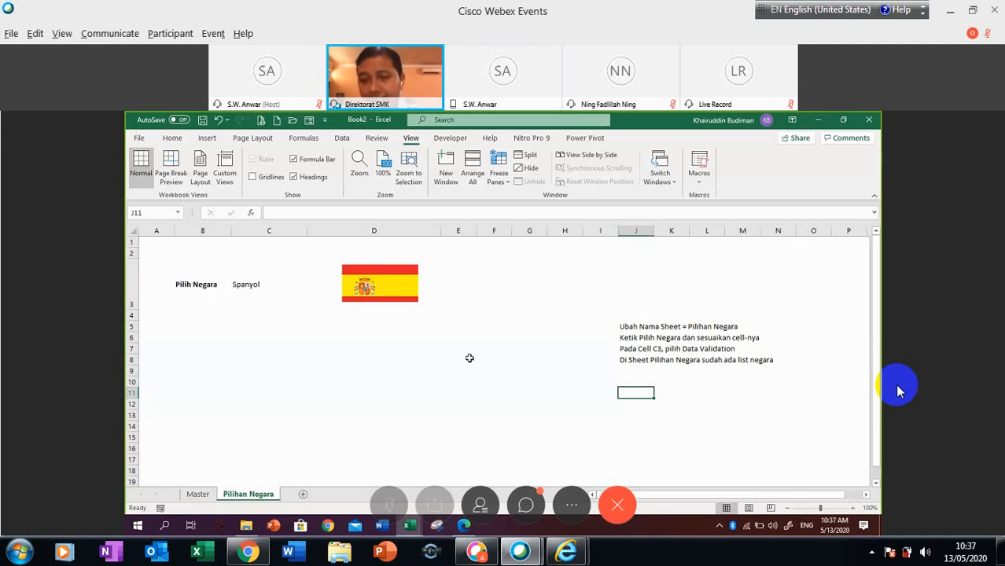
Step: Test the flag lookup by choosing Jepang from the country dropdown in C3 on Pilihan Negara
click(493, 352)
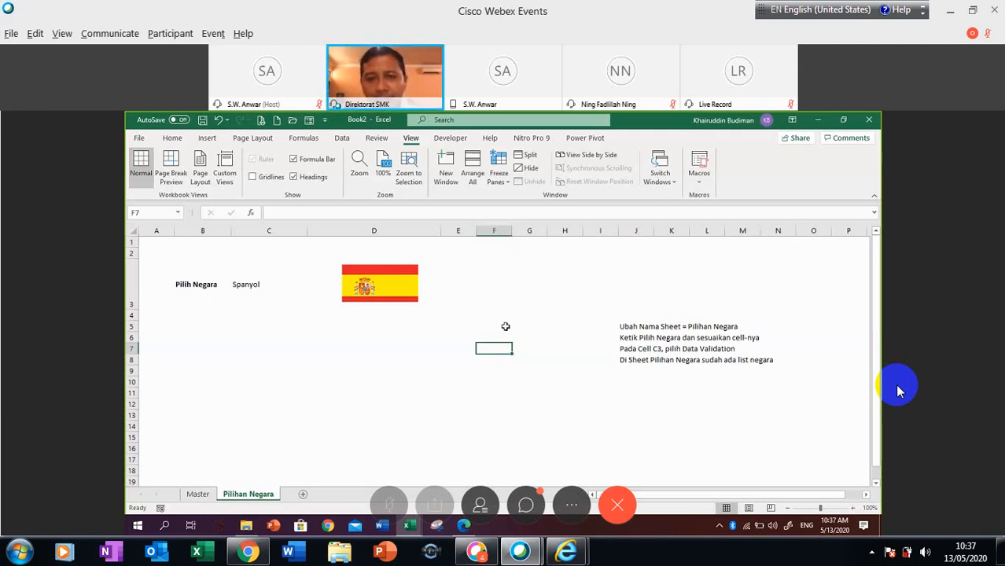
click(463, 324)
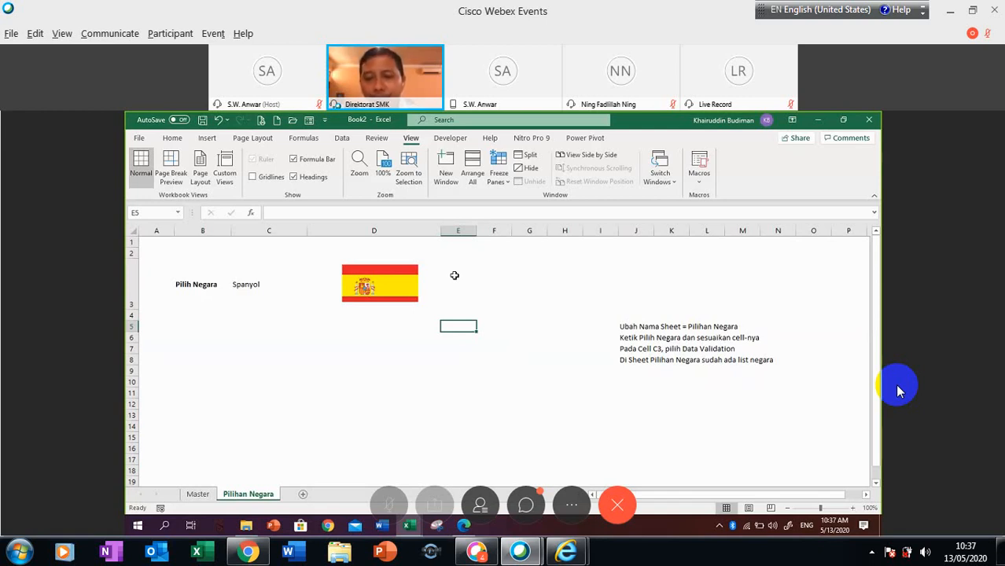
click(472, 282)
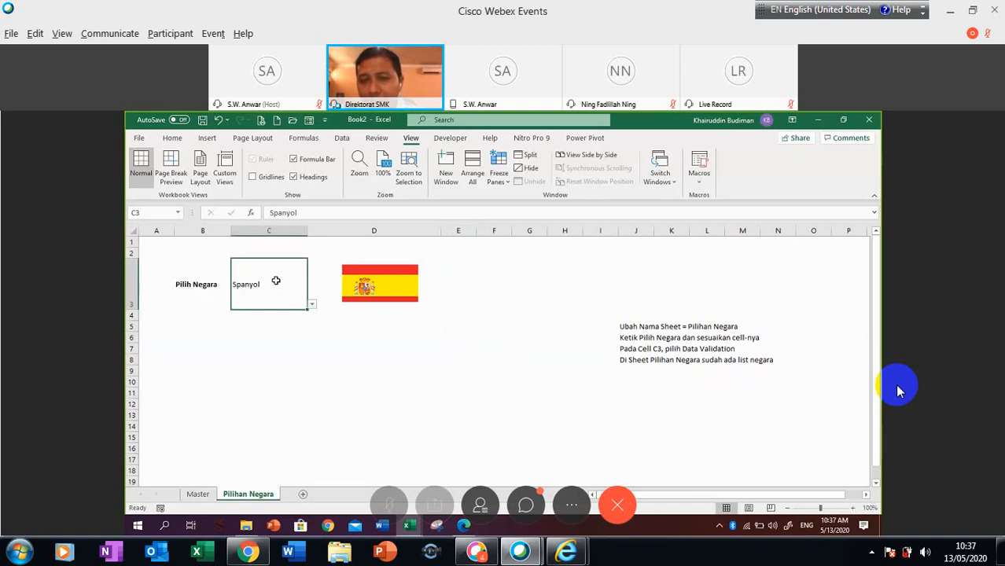
click(312, 306)
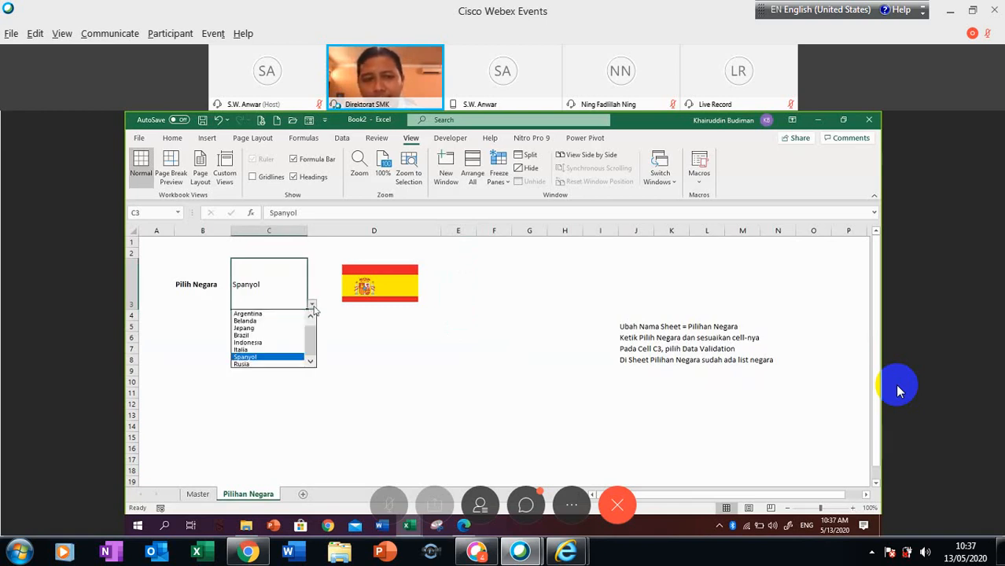
click(273, 327)
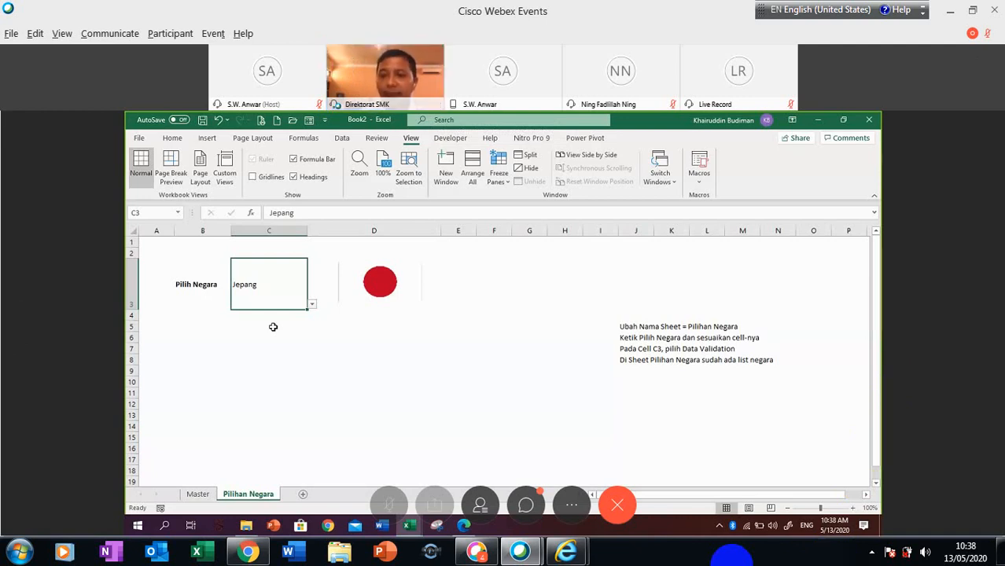
click(459, 292)
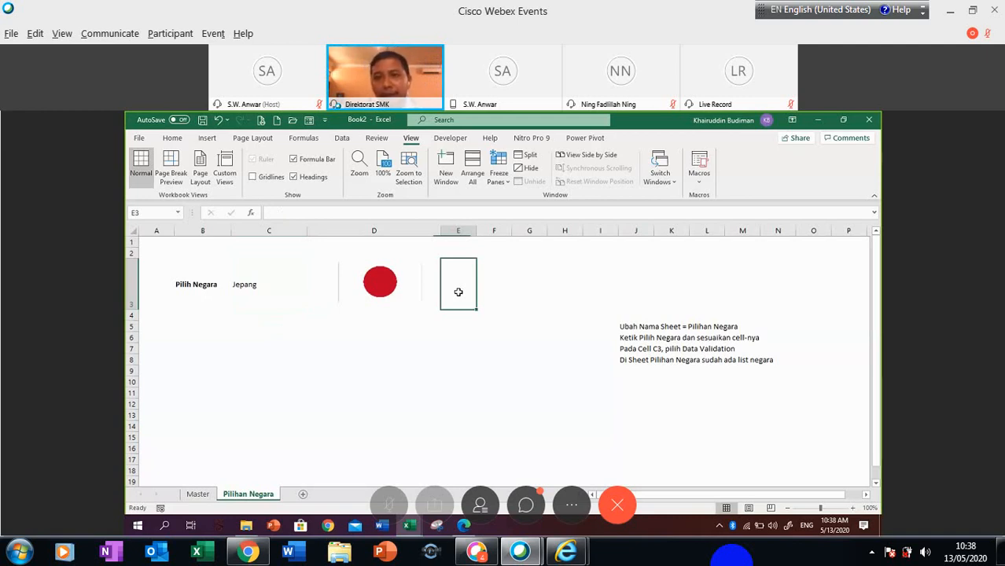
click(315, 360)
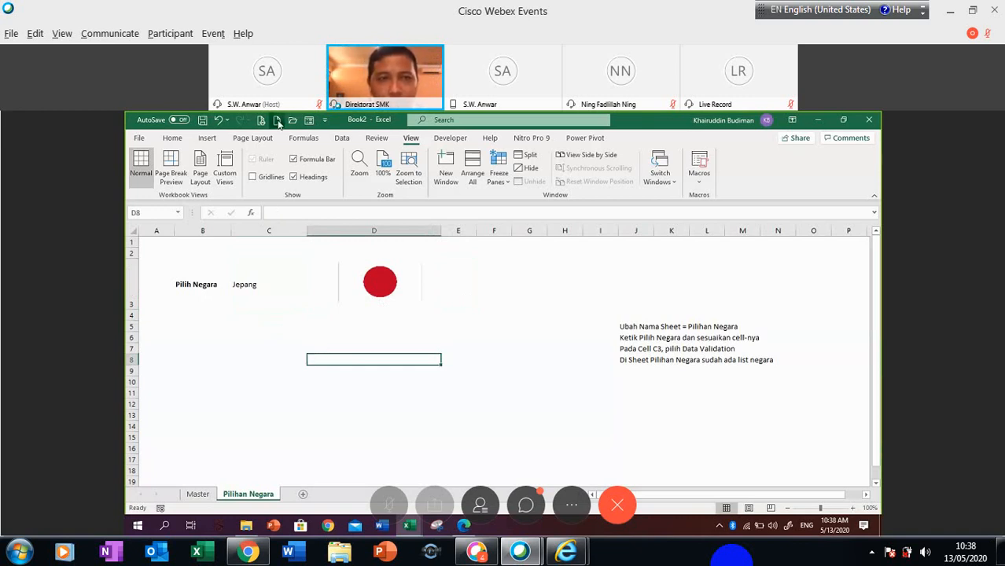
Step: Create a new blank workbook and select cell A3
key(ctrl+n)
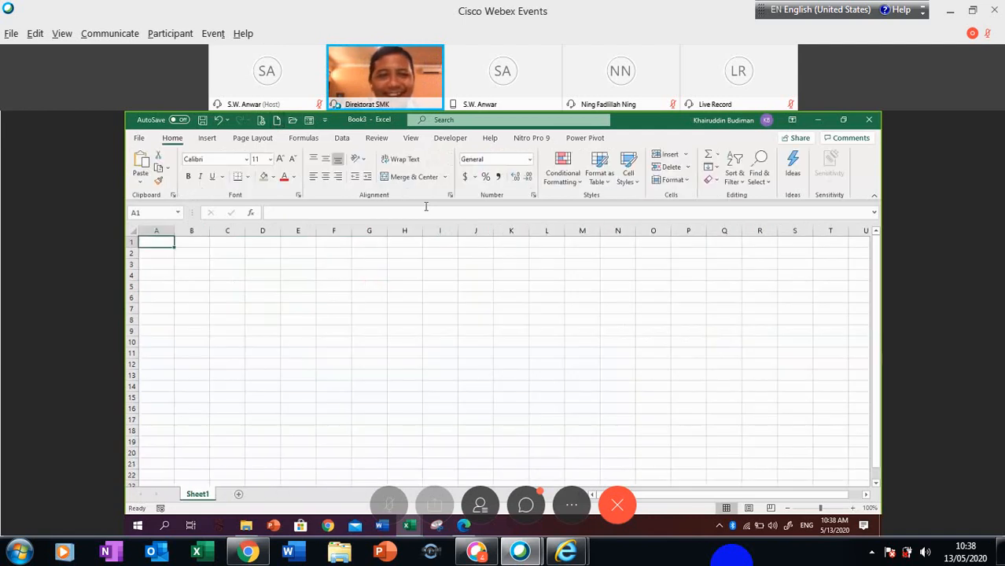
click(204, 267)
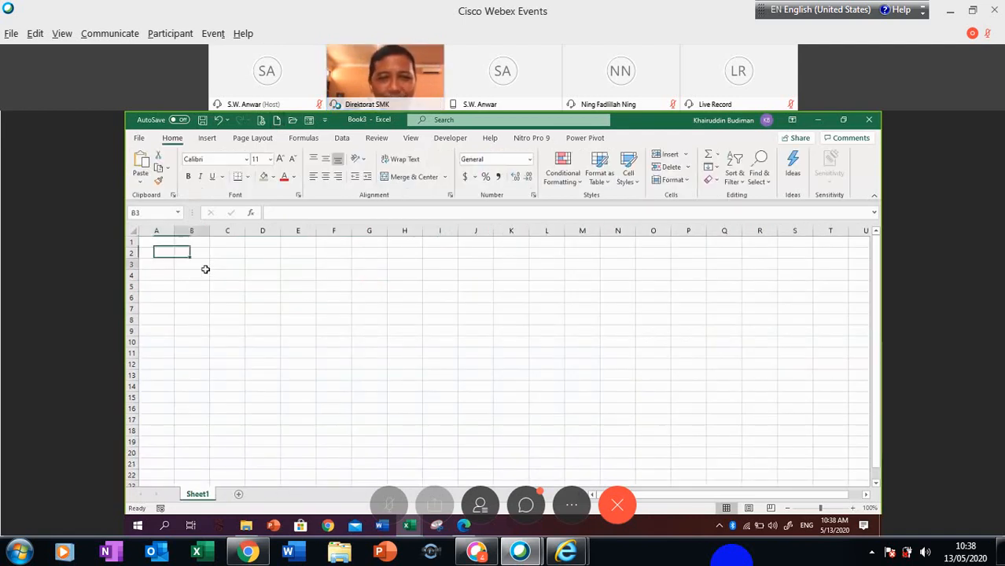
click(162, 265)
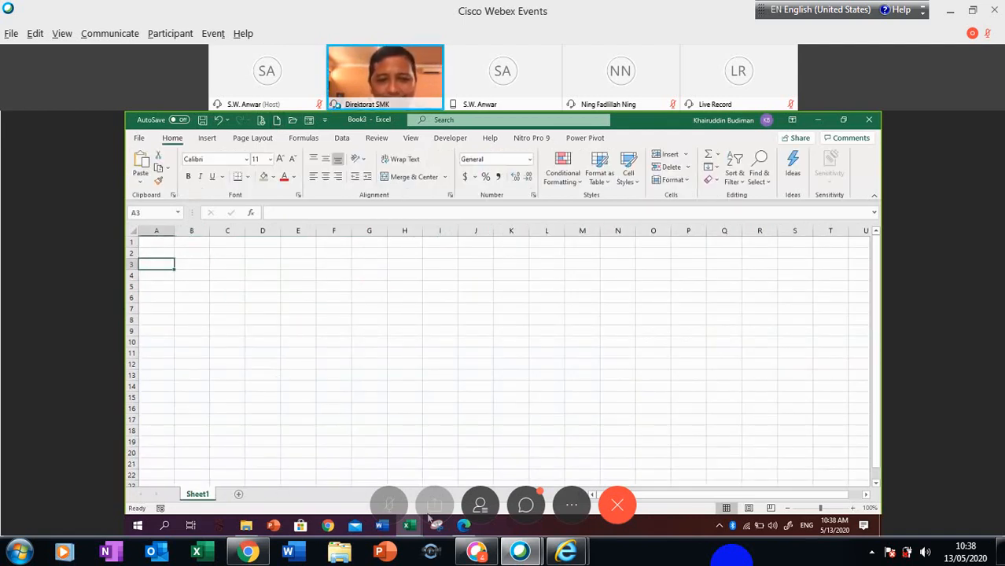
Step: Go up to the Excel Good folder in File Explorer and play the Tebak gambar video
mouse_move(416, 529)
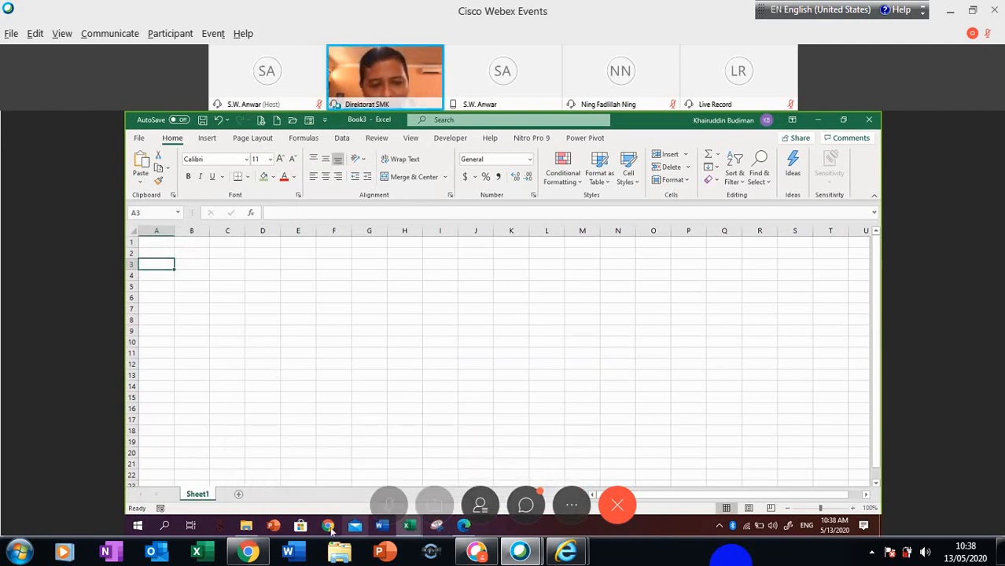
click(248, 528)
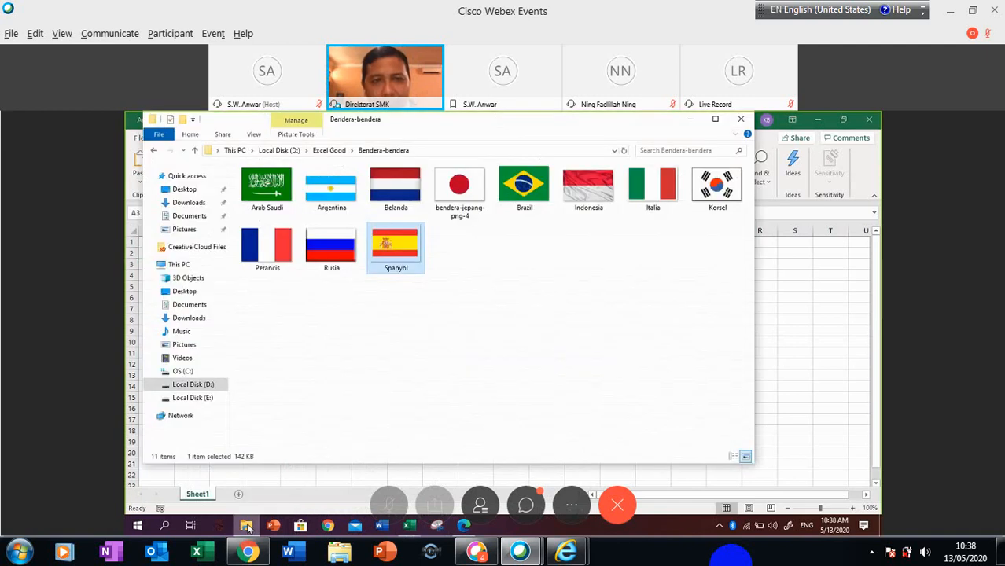
click(334, 153)
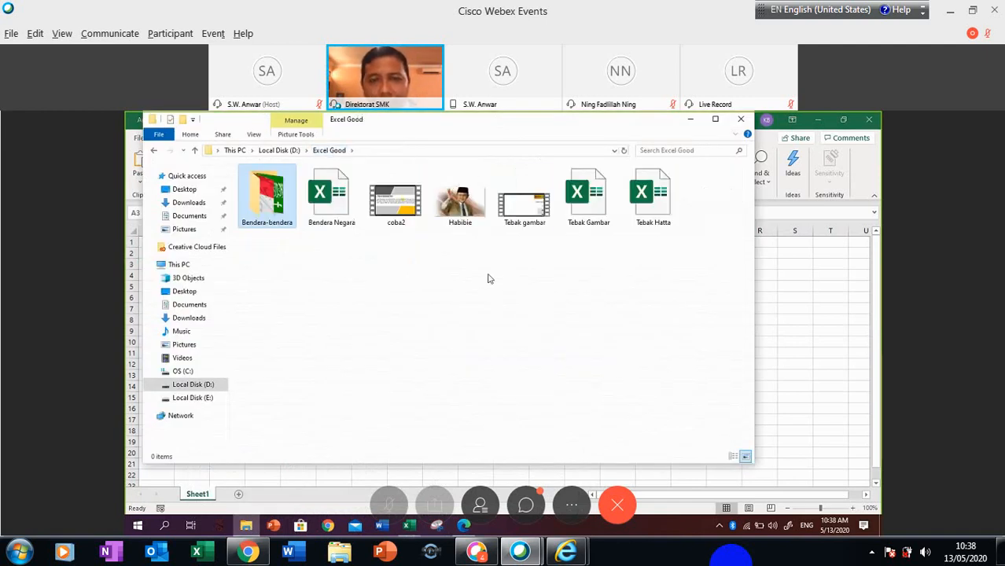
click(516, 208)
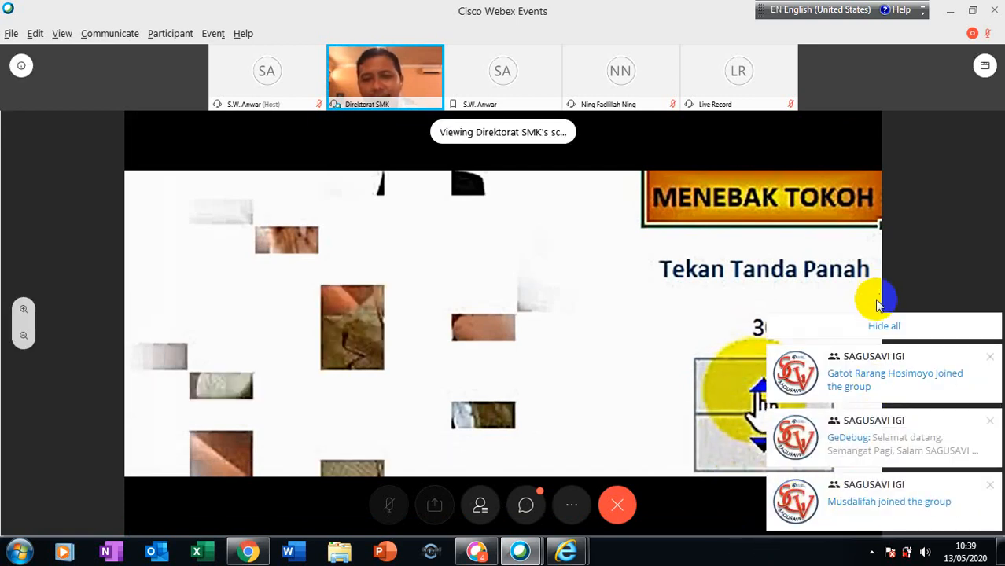
Step: Hide all the pop-up message notifications and show the hidden system tray icons
click(879, 329)
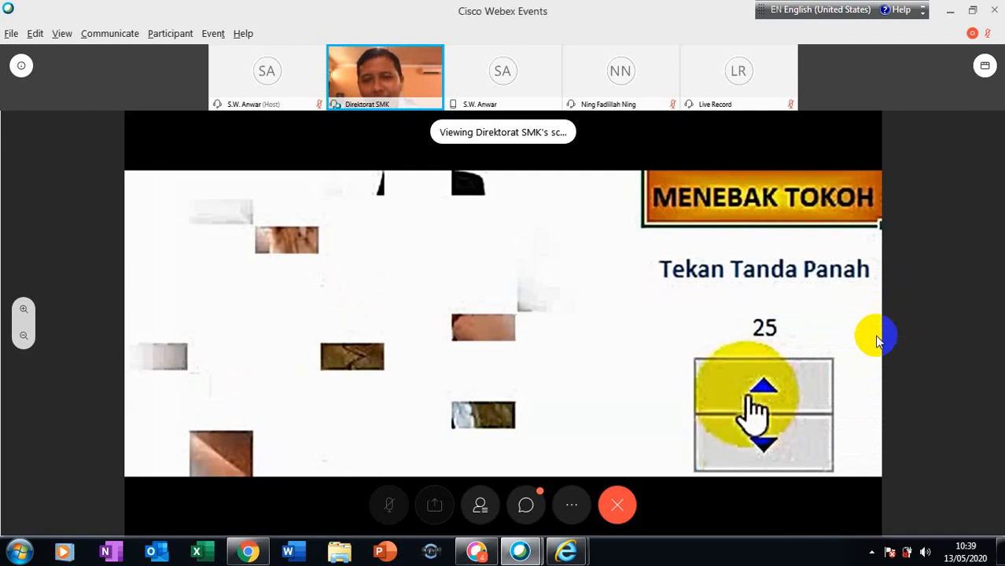
mouse_move(519, 552)
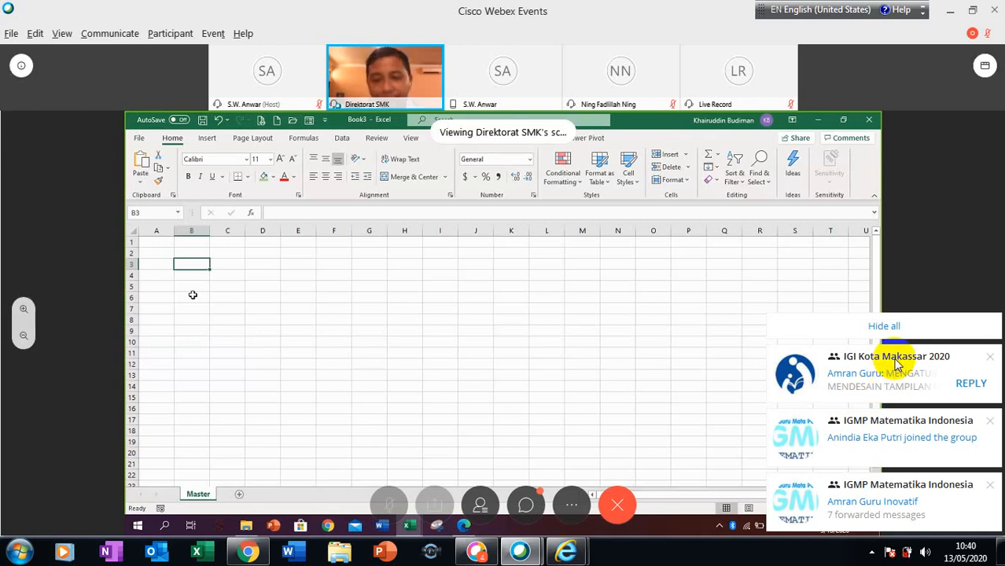
click(884, 325)
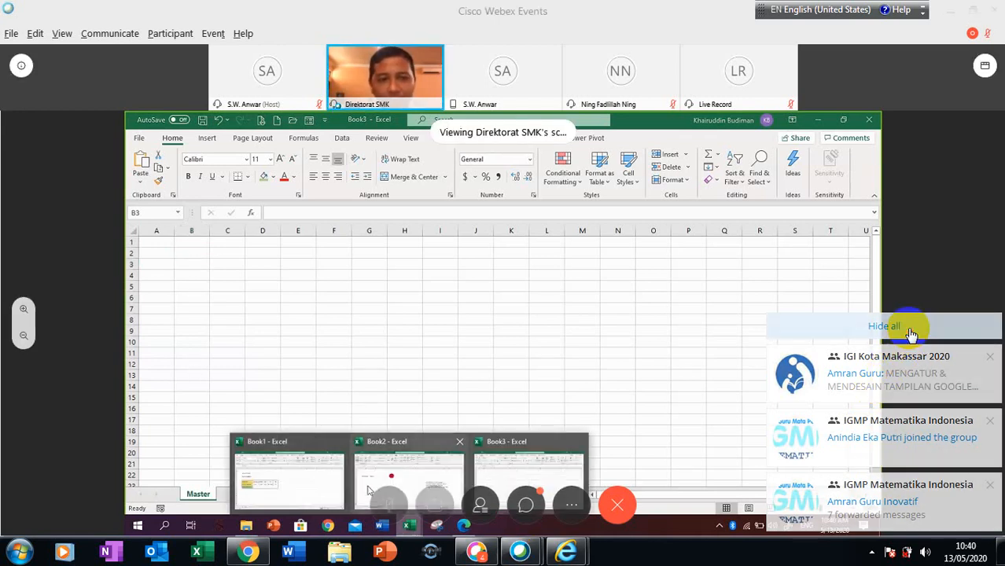
click(871, 555)
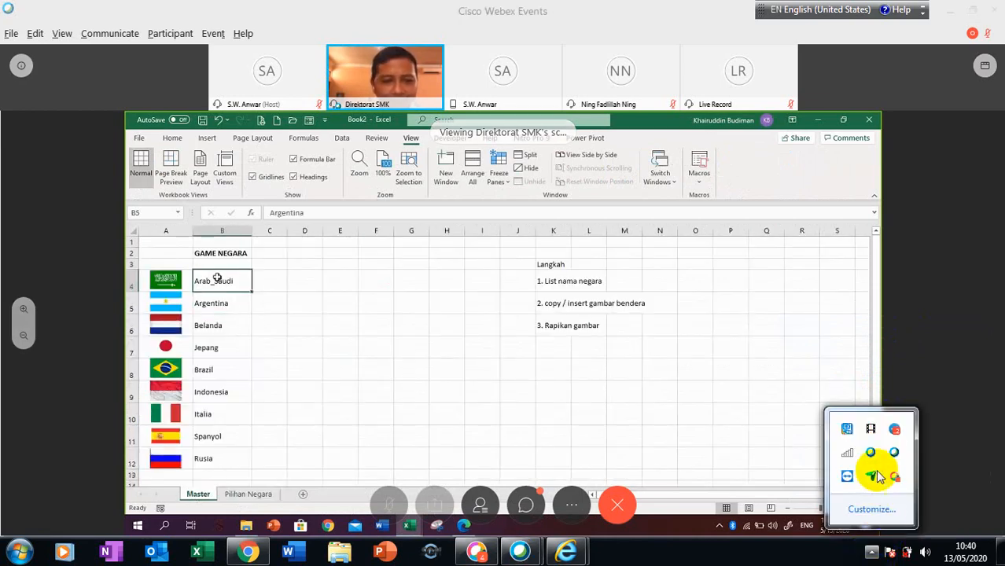